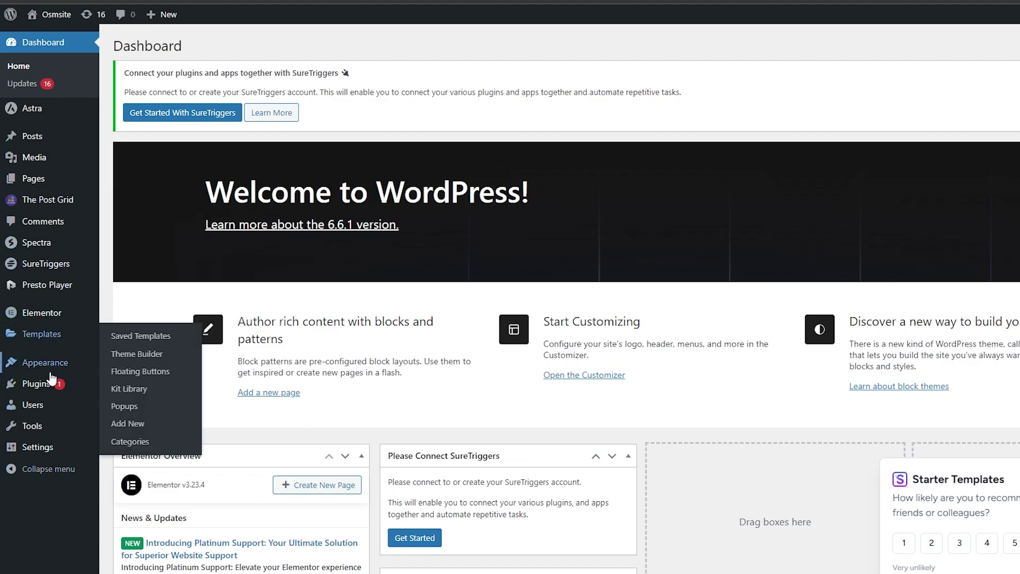
# On the Add Plugins page, search the plugin directory for 'paypal'
pyautogui.moveTo(51, 382)
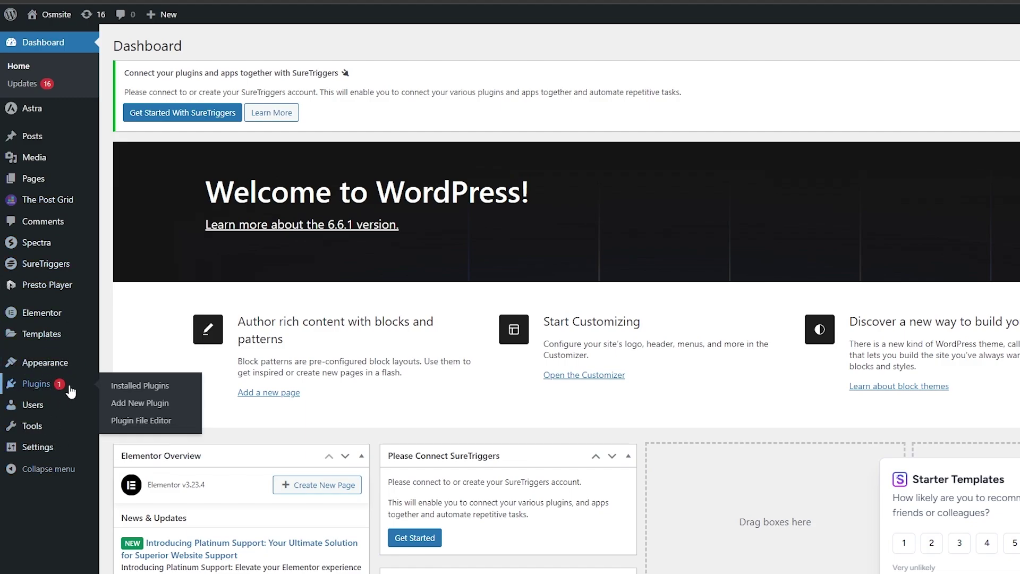
pyautogui.click(160, 404)
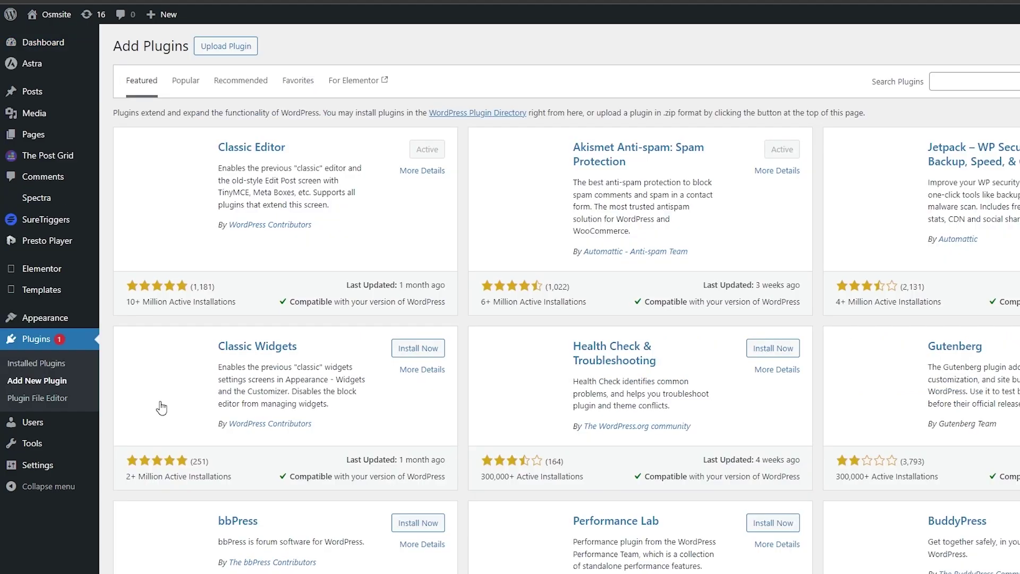
pyautogui.click(936, 81)
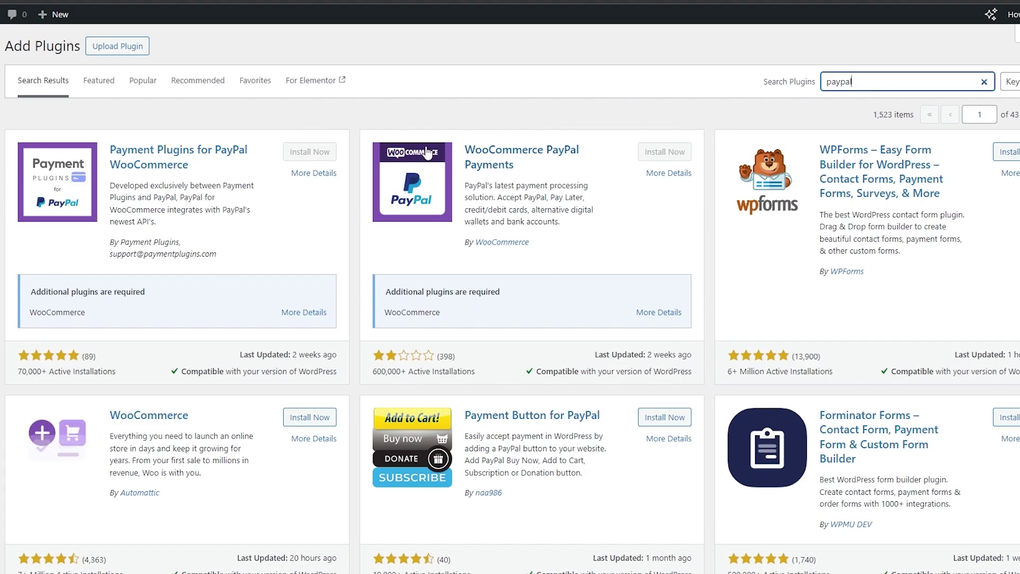
# Highlight the WooCommerce PayPal Payments title, its required-plugins notice, and the WooCommerce plugin card
pyautogui.moveTo(465, 148); pyautogui.dragTo(518, 168)
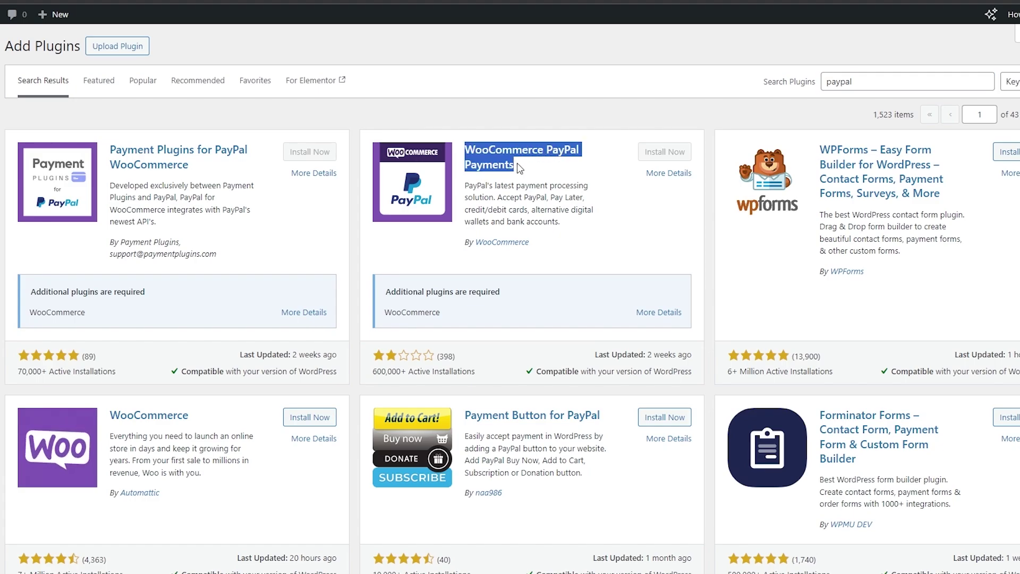
pyautogui.click(518, 117)
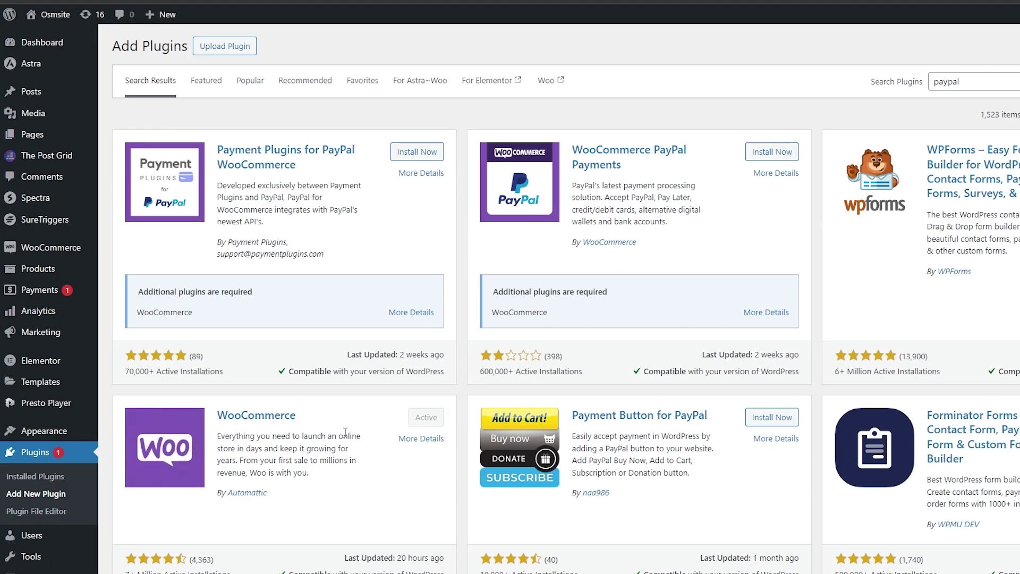
pyautogui.moveTo(190, 293); pyautogui.dragTo(264, 301)
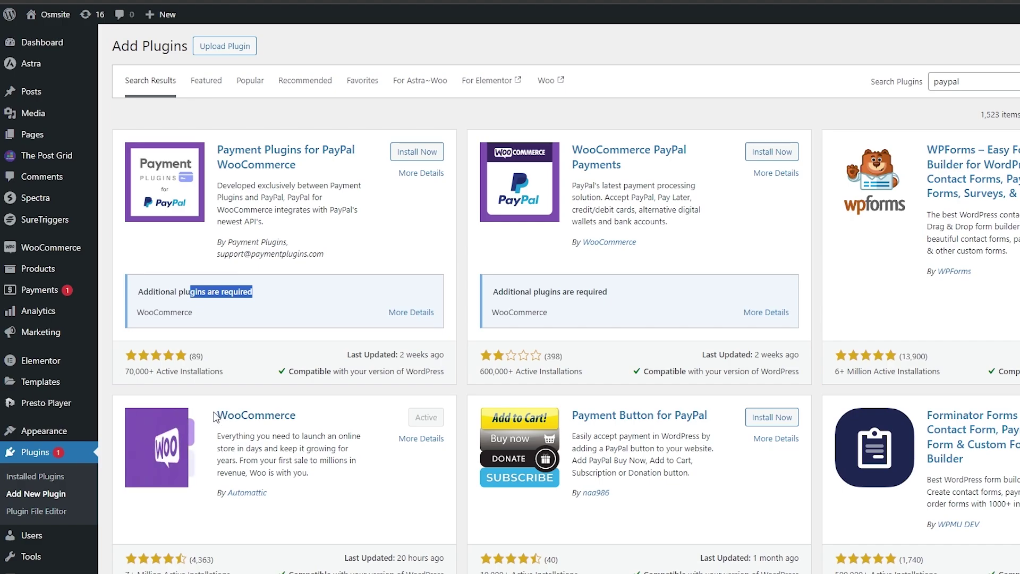
pyautogui.moveTo(215, 416); pyautogui.dragTo(308, 419)
pyautogui.click(410, 537)
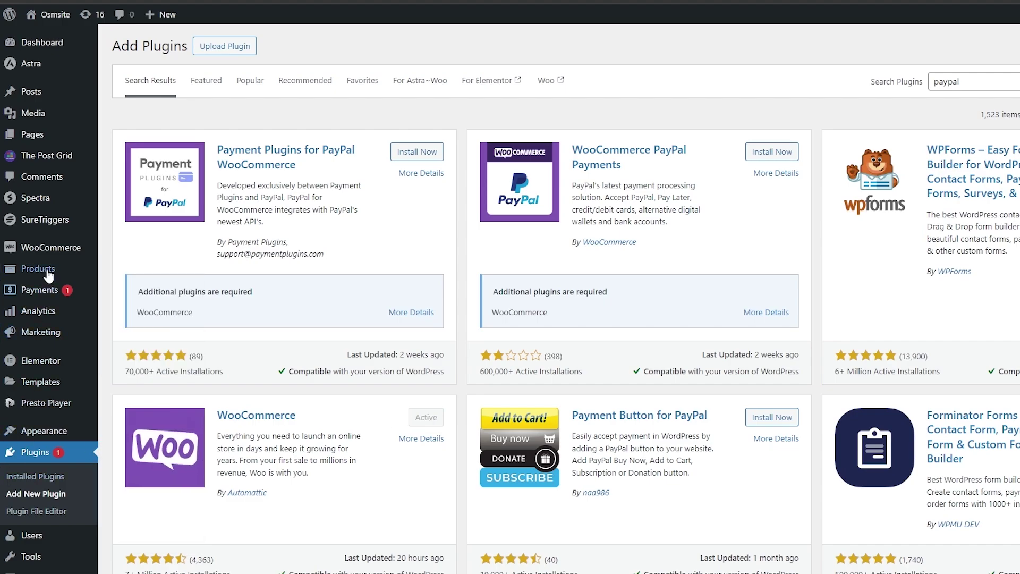
pyautogui.moveTo(52, 263)
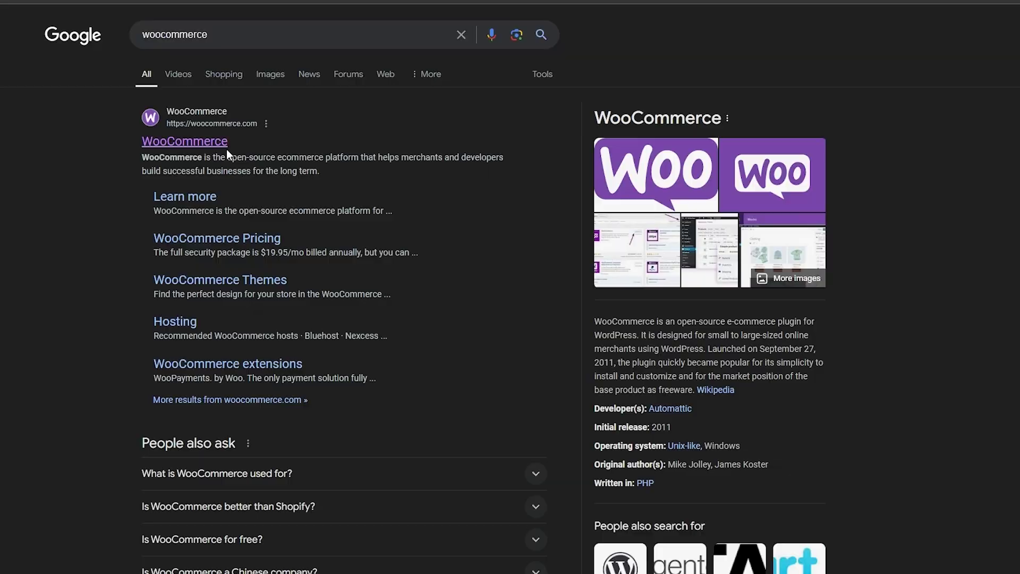
# Sign up for a WooCommerce.com account with Google and skip connecting a first store
pyautogui.click(176, 143)
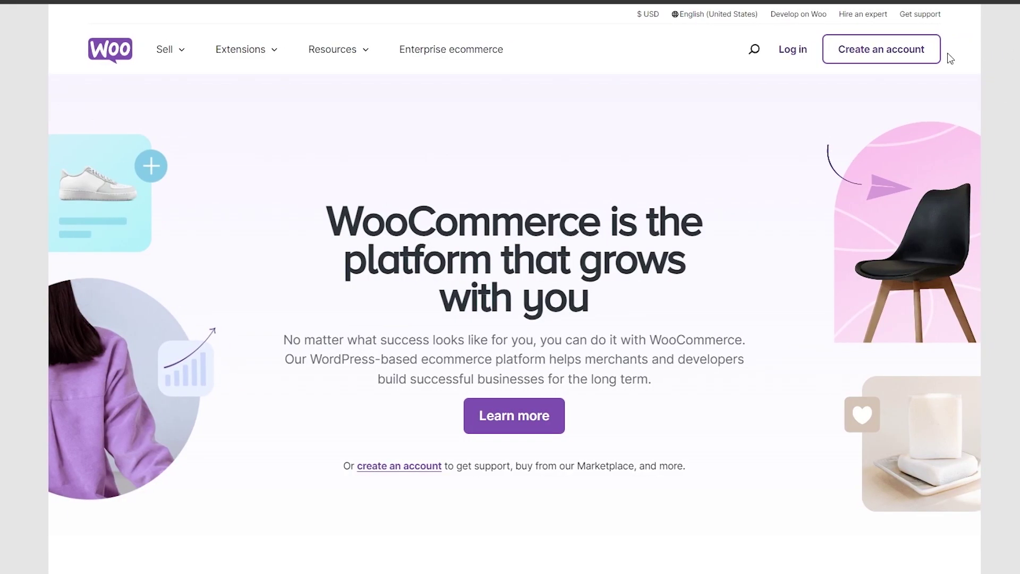
pyautogui.click(931, 57)
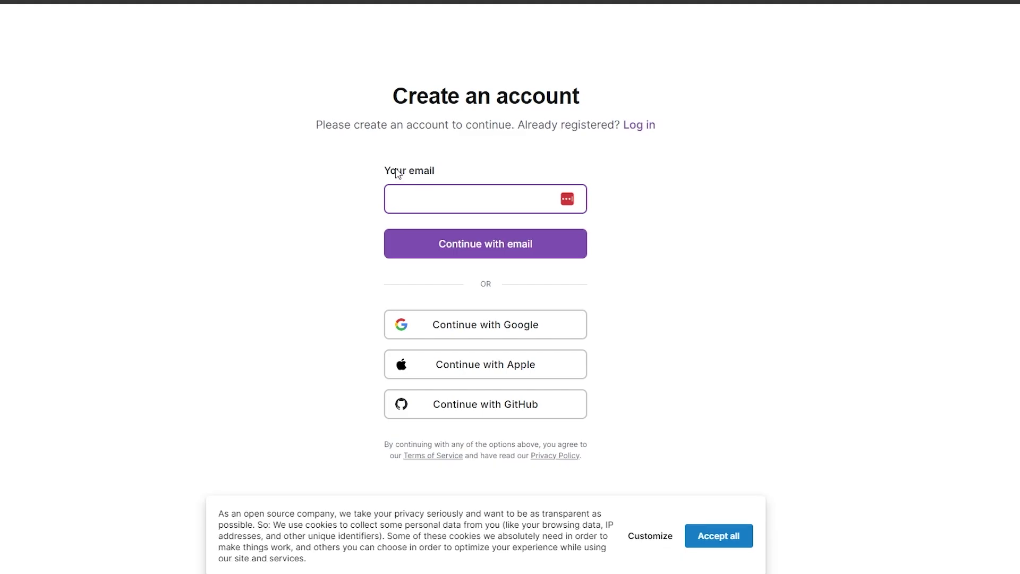
pyautogui.click(466, 335)
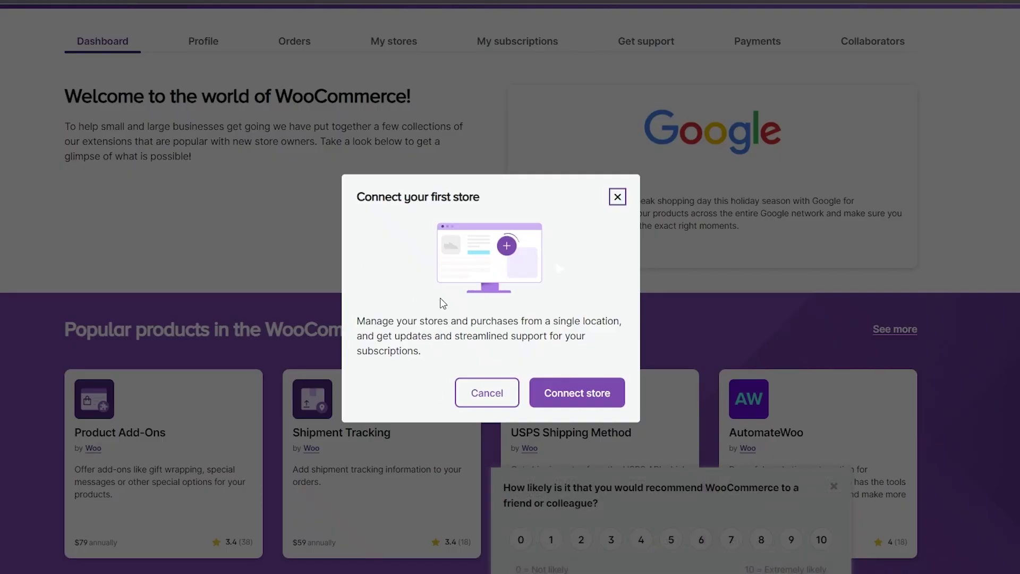
pyautogui.click(481, 404)
pyautogui.scroll(3, 473, 353)
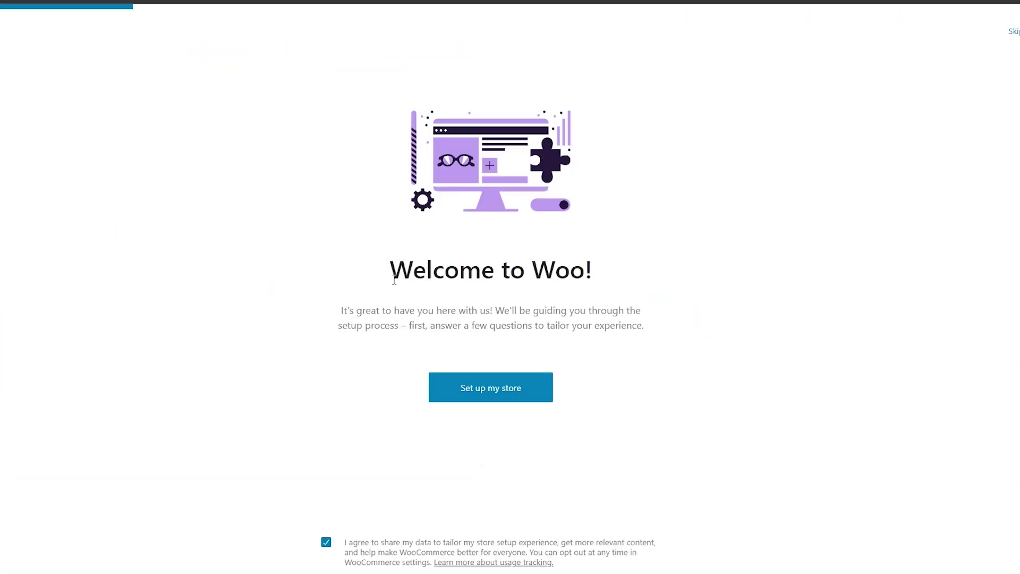
# Start the WooCommerce store setup wizard as someone just starting a business
pyautogui.moveTo(444, 270); pyautogui.dragTo(606, 270)
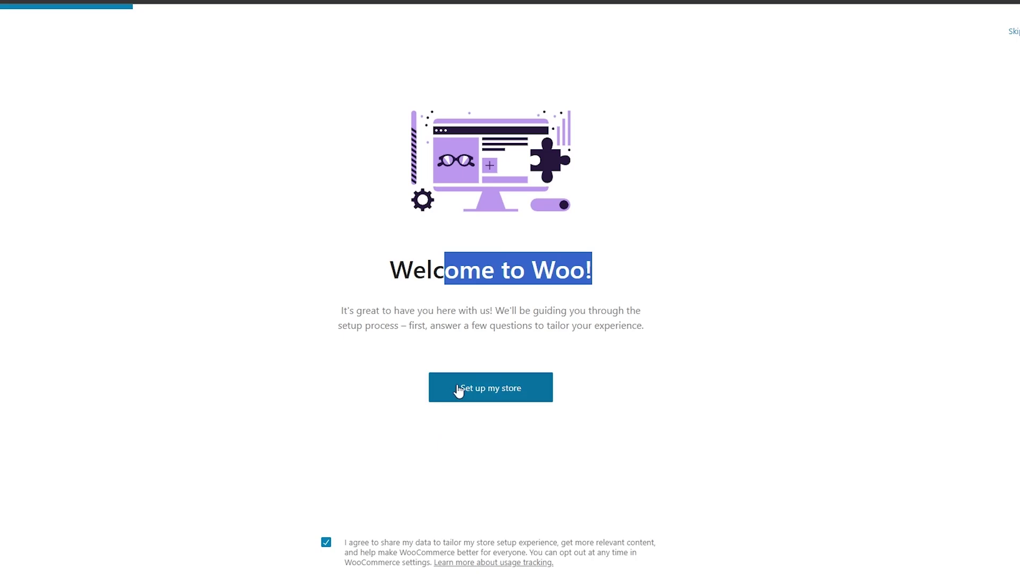
pyautogui.click(522, 393)
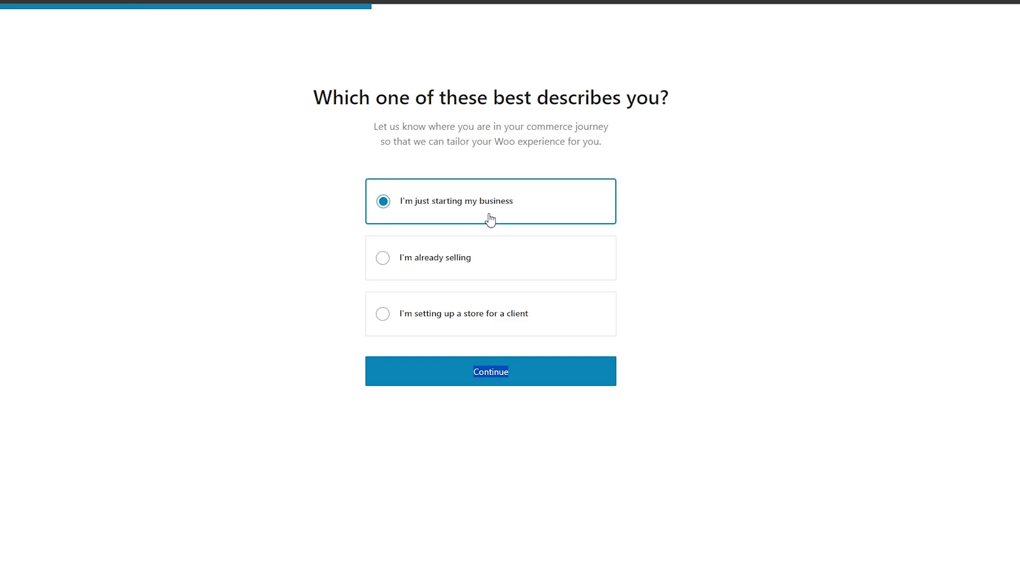
pyautogui.click(512, 375)
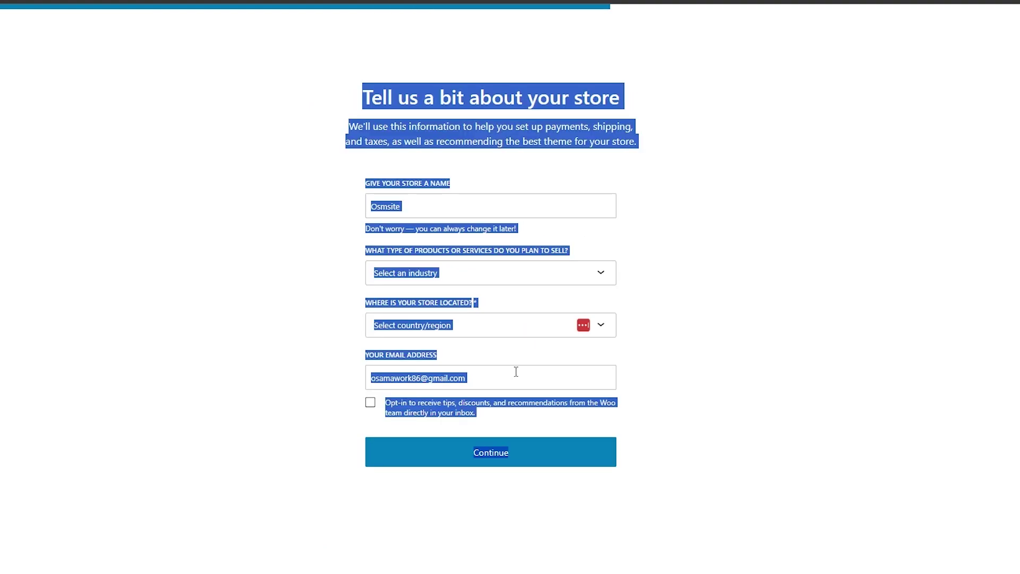
# Name the store Osmsite, choose the Food and drink industry, and connect WordPress.com
pyautogui.click(419, 196)
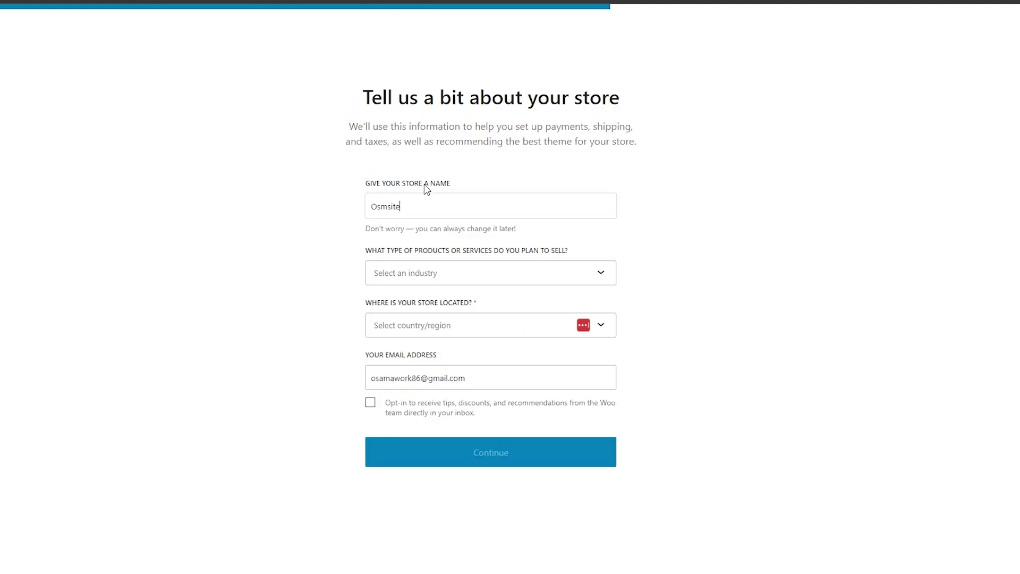
pyautogui.click(397, 275)
pyautogui.click(441, 329)
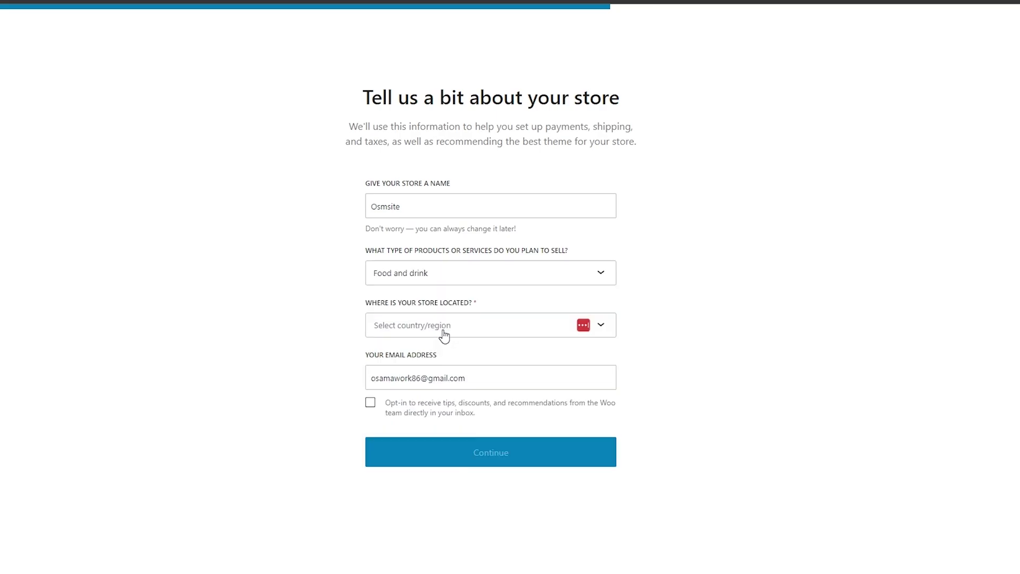
pyautogui.click(433, 334)
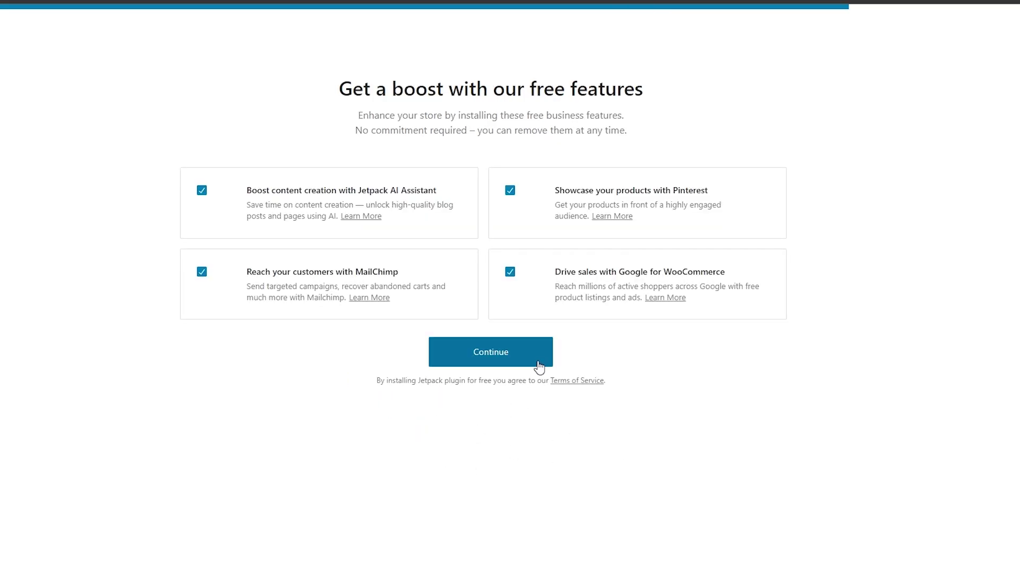
pyautogui.click(539, 365)
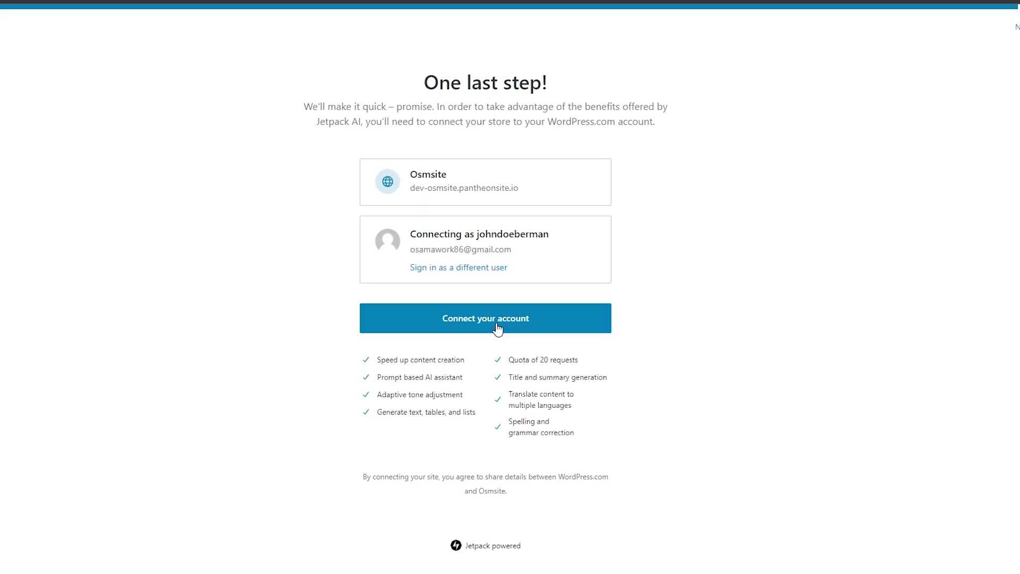
pyautogui.click(497, 328)
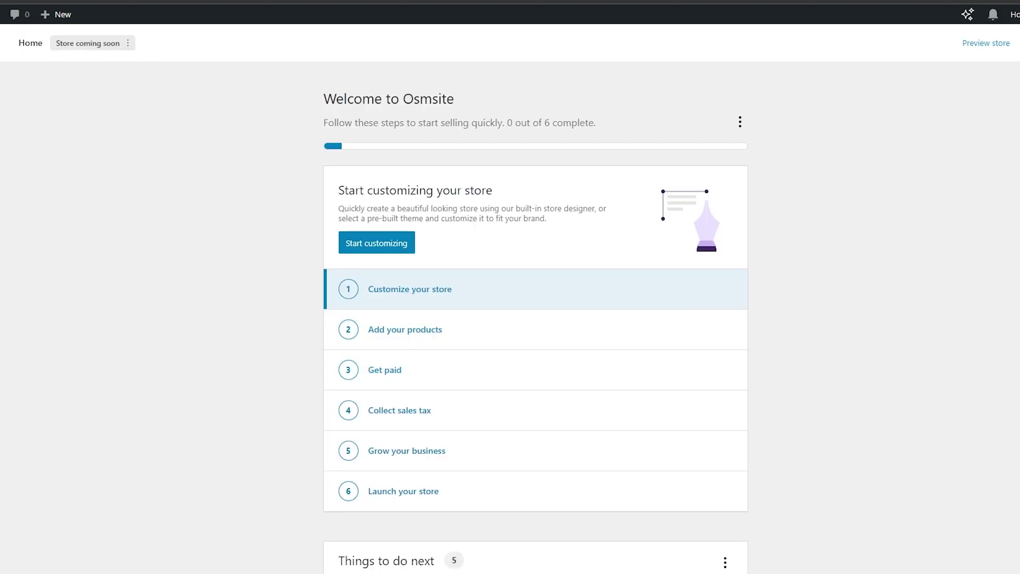
pyautogui.scroll(-5, 285, 337)
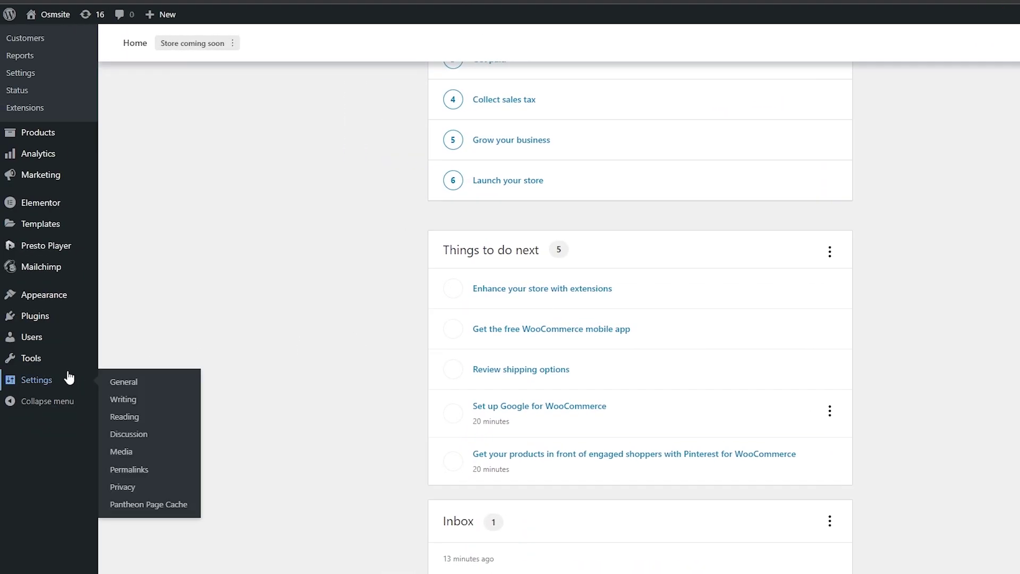
pyautogui.scroll(2, 637, 260)
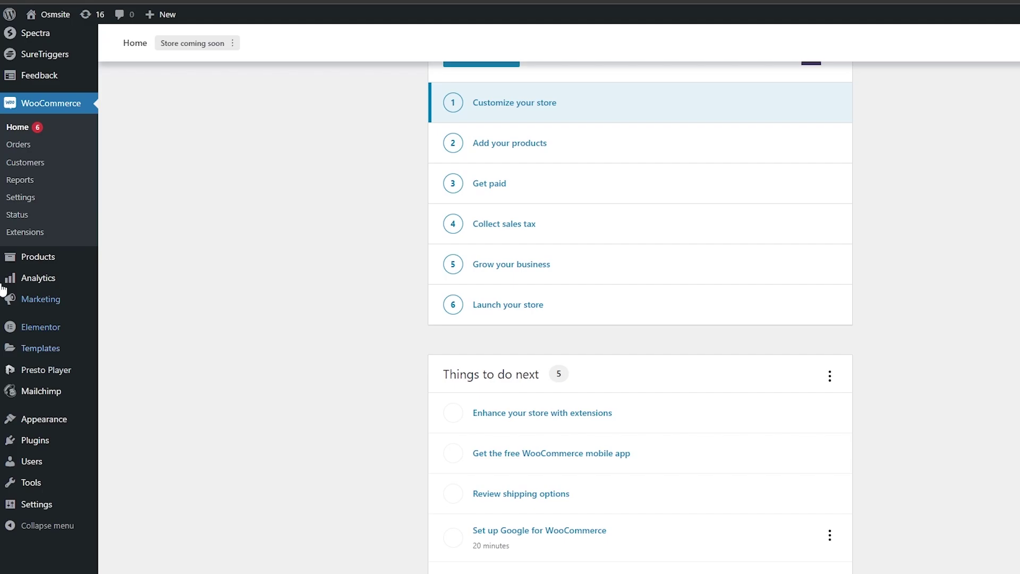
pyautogui.scroll(2, 50, 181)
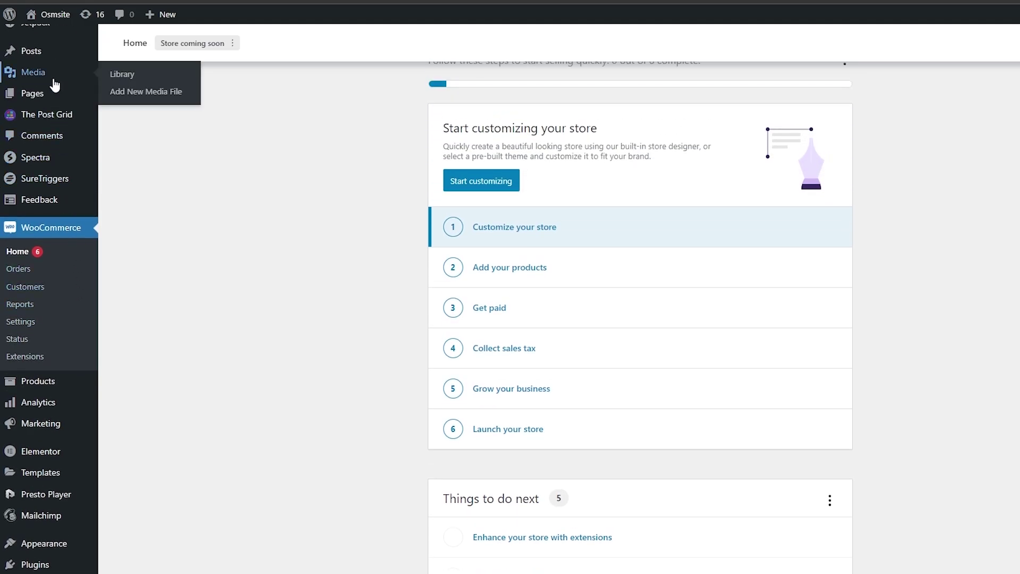
pyautogui.scroll(1, 53, 196)
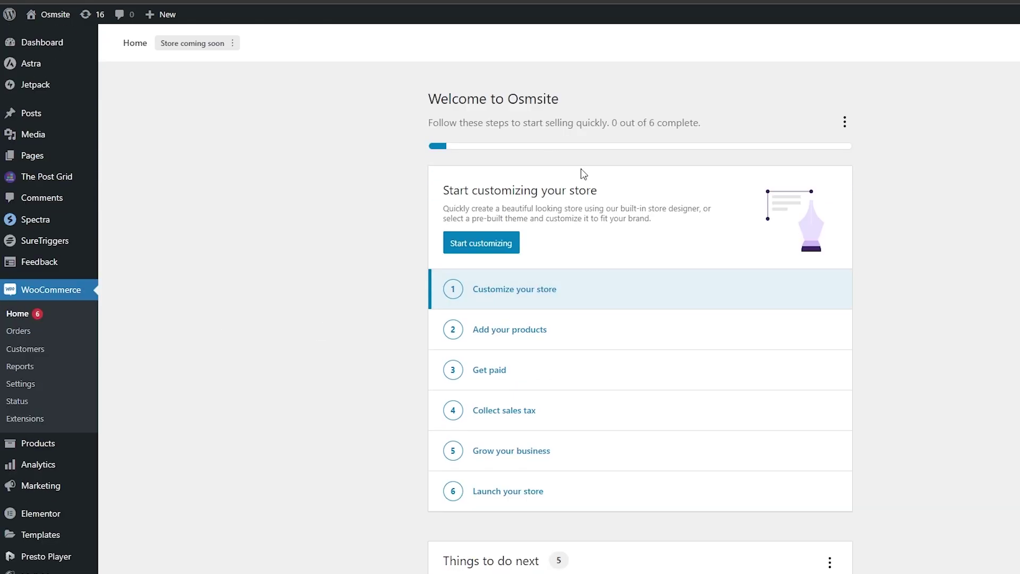
pyautogui.scroll(-12, 701, 317)
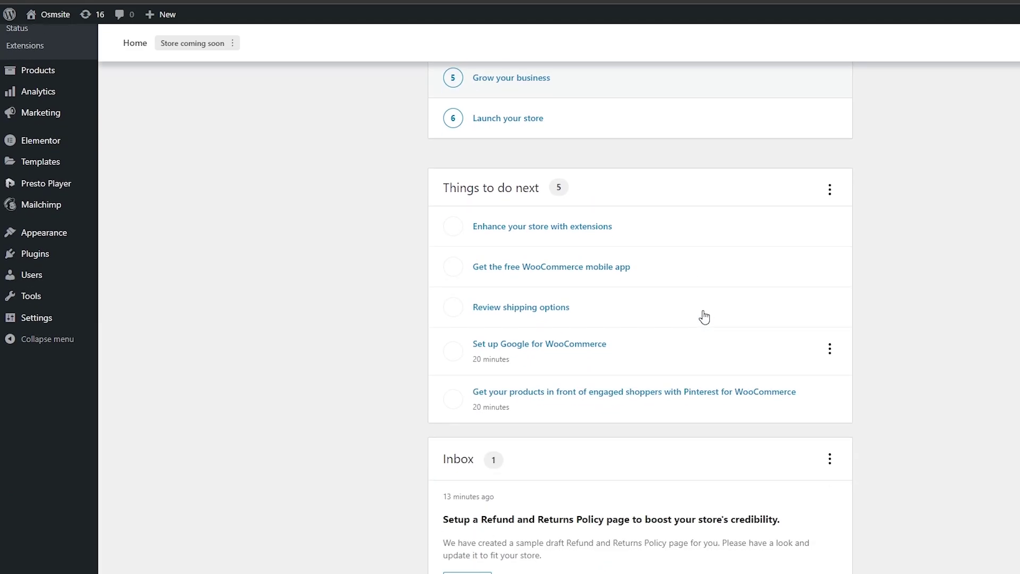
pyautogui.scroll(12, 704, 317)
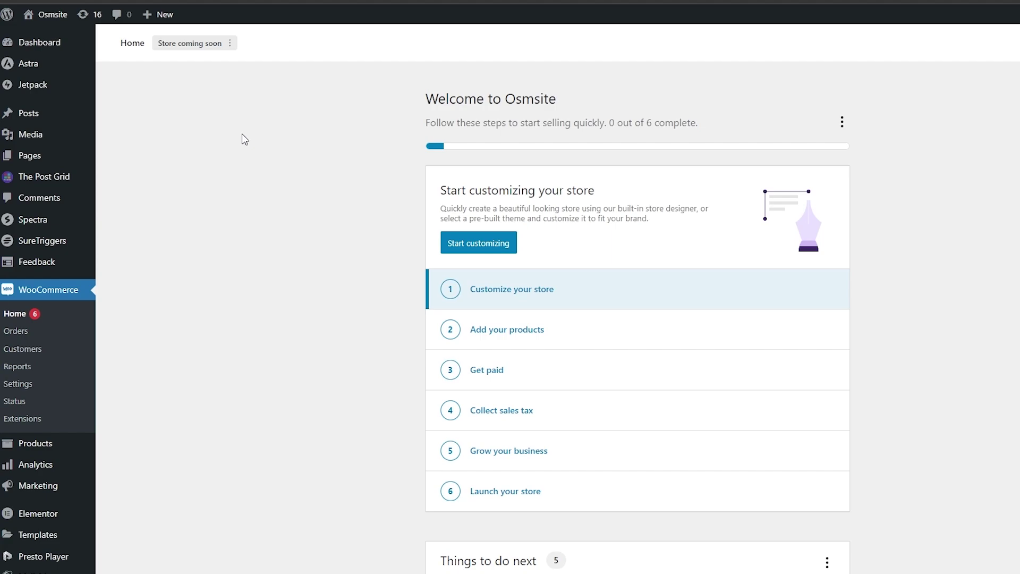
# Visit the Osmsite public homepage and open the theme Customizer
pyautogui.moveTo(52, 14)
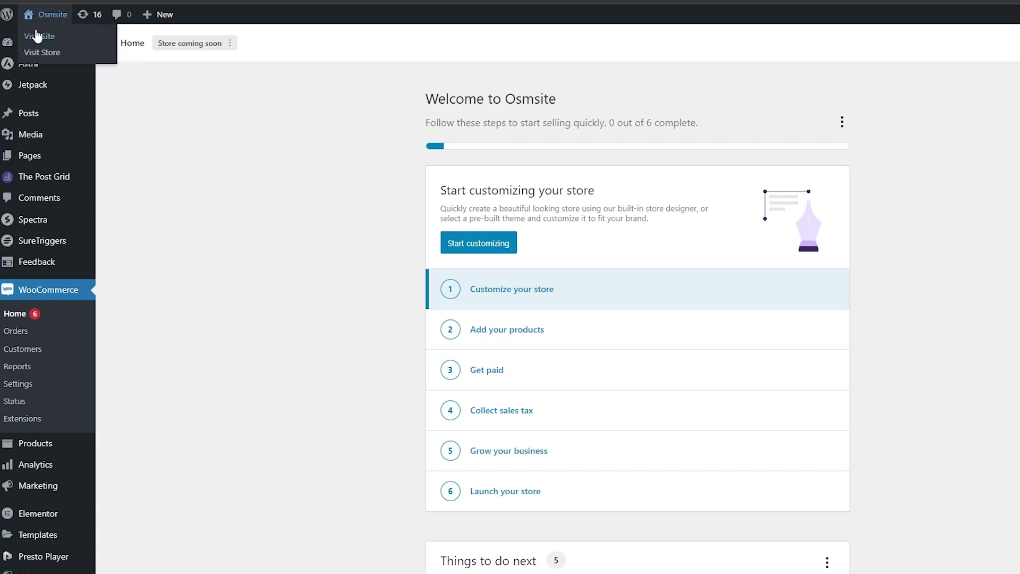
pyautogui.click(34, 50)
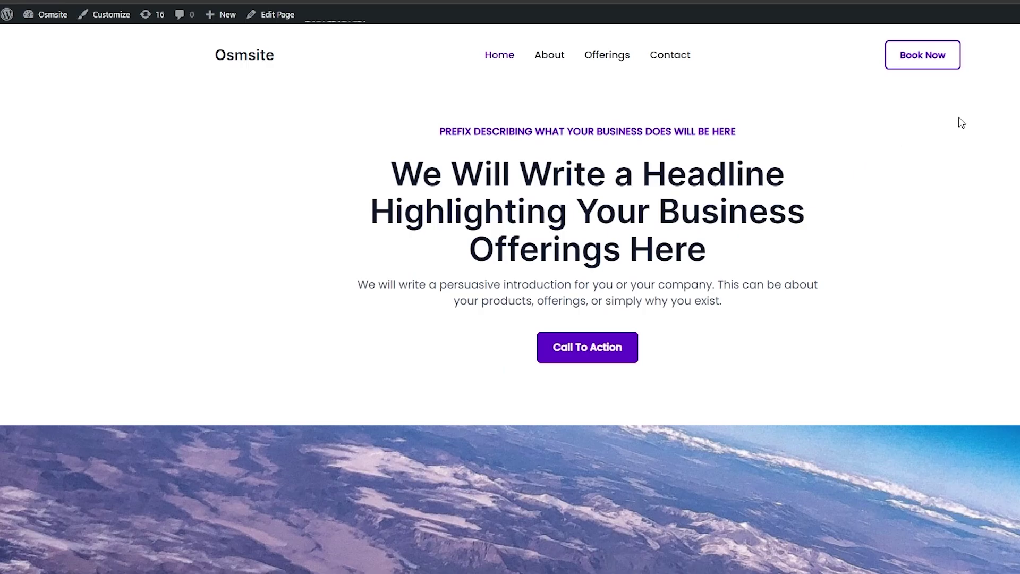
pyautogui.click(100, 23)
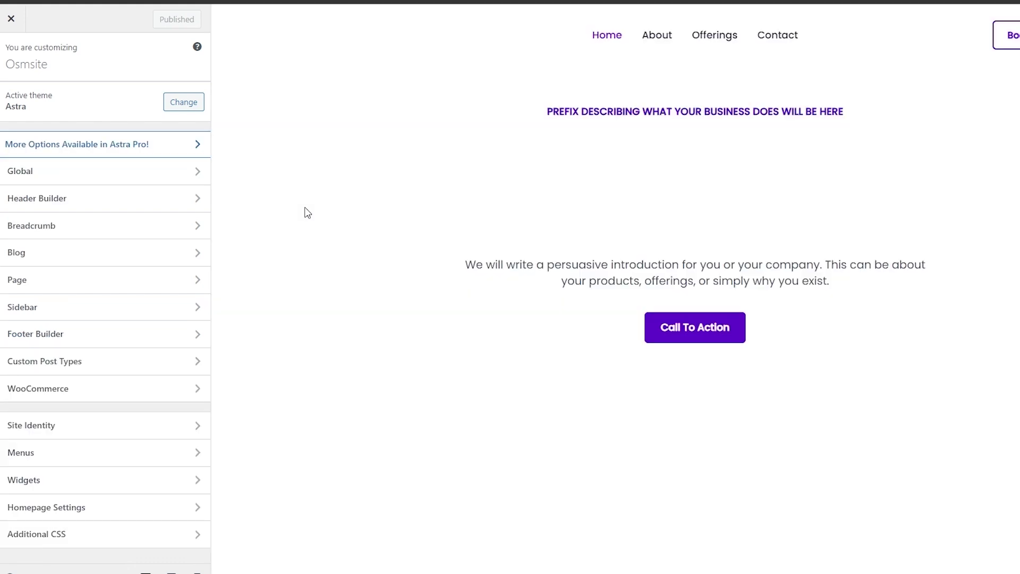
# Browse the Customizer's WooCommerce, Menus and Blog panels, returning to the main options each time
pyautogui.scroll(-8, 805, 402)
pyautogui.scroll(-10, 805, 402)
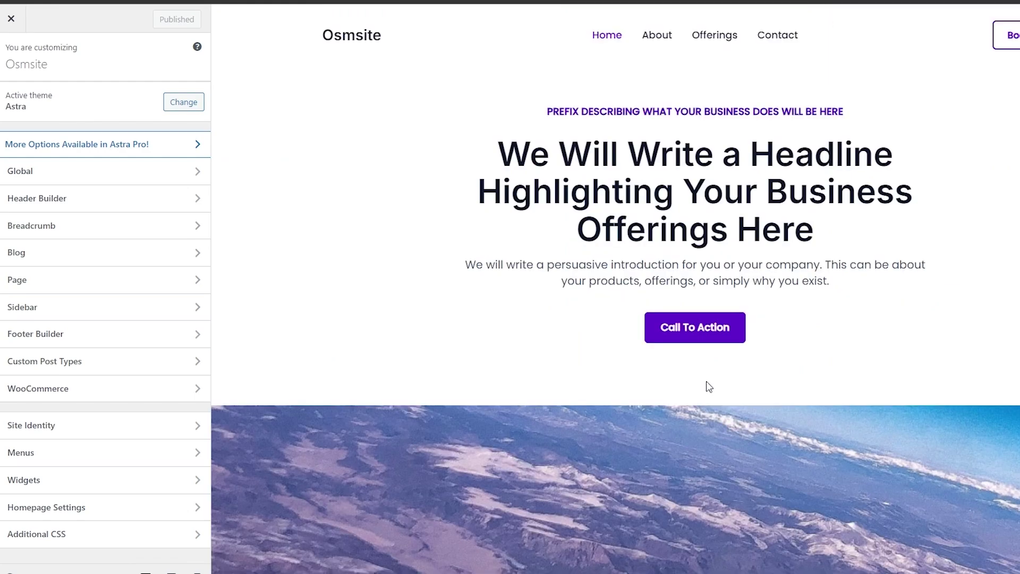
pyautogui.scroll(-8, 453, 245)
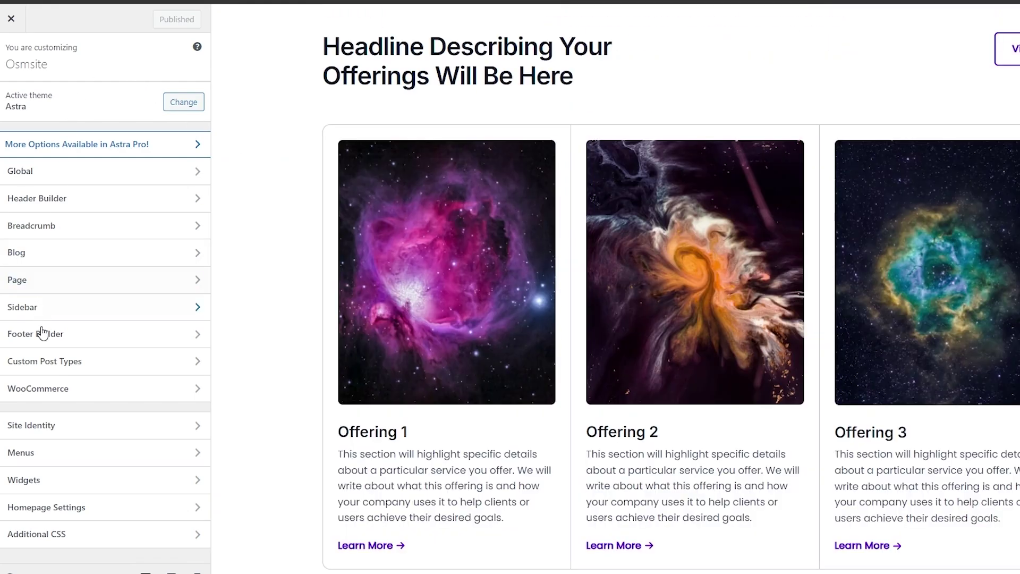
pyautogui.click(52, 396)
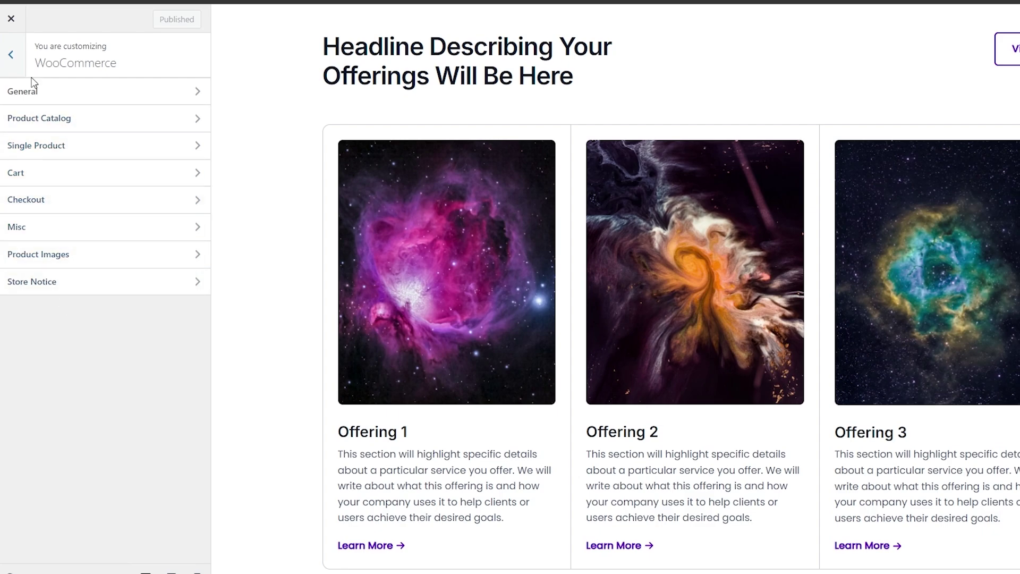
pyautogui.click(11, 54)
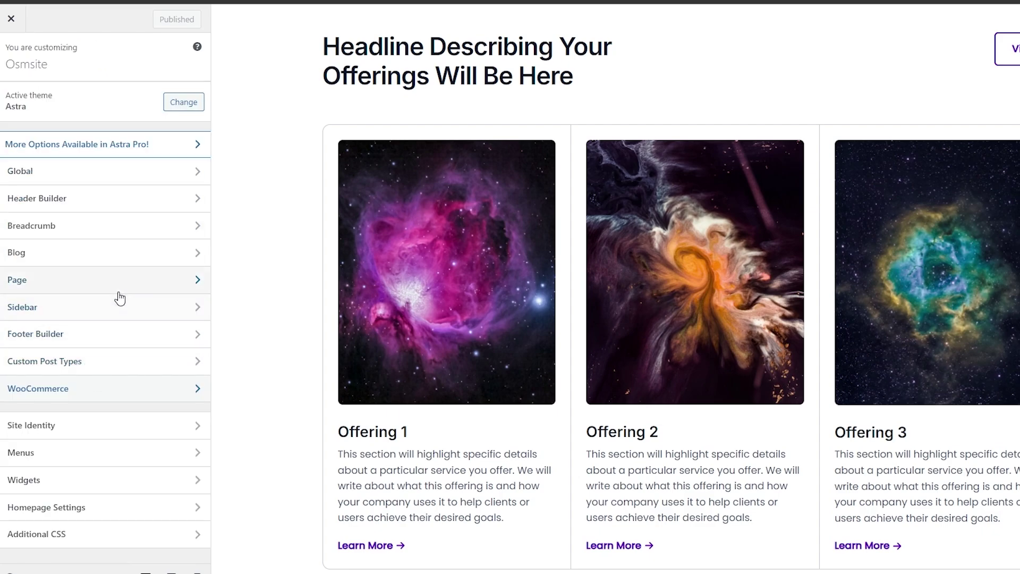
pyautogui.click(120, 461)
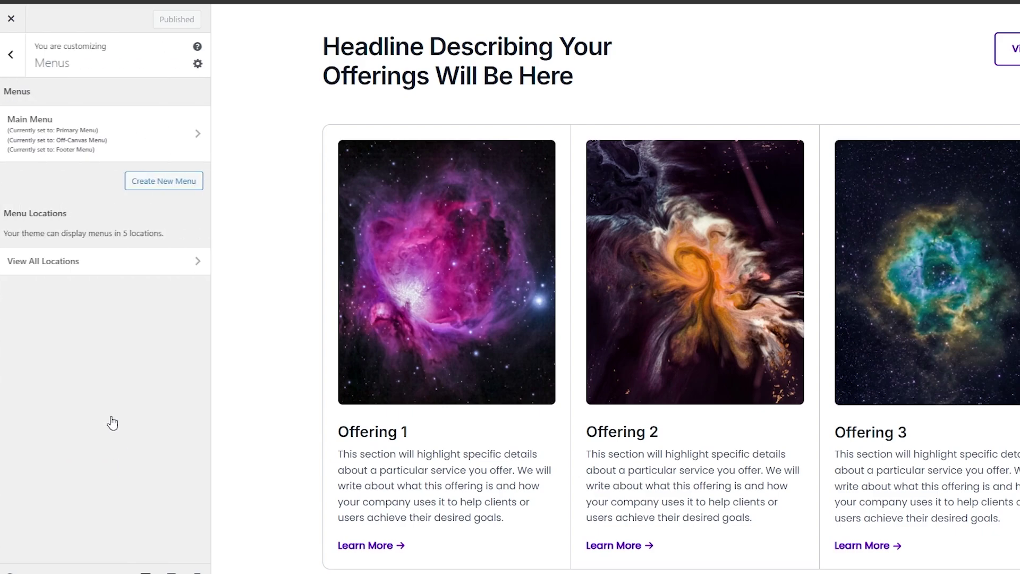
pyautogui.click(12, 55)
pyautogui.click(77, 263)
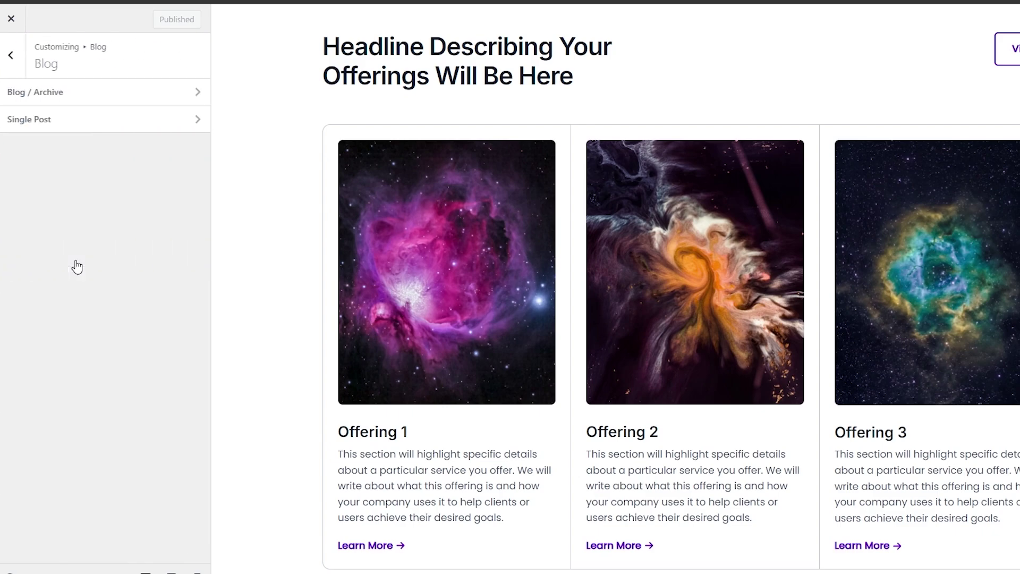
pyautogui.click(15, 46)
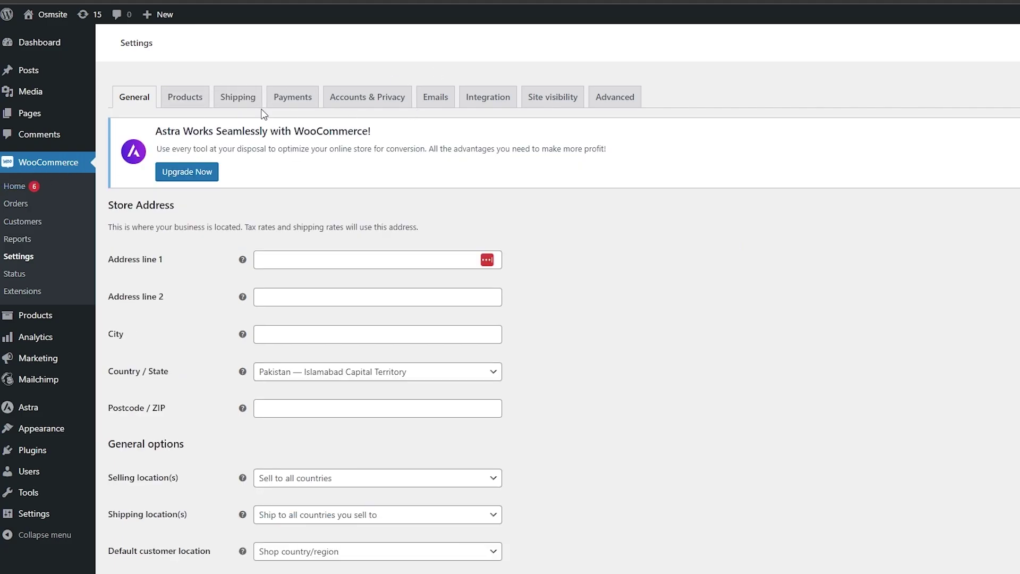
# Enable Cash on delivery in WooCommerce Payments, open Direct bank transfer setup, then visit Comments
pyautogui.click(313, 97)
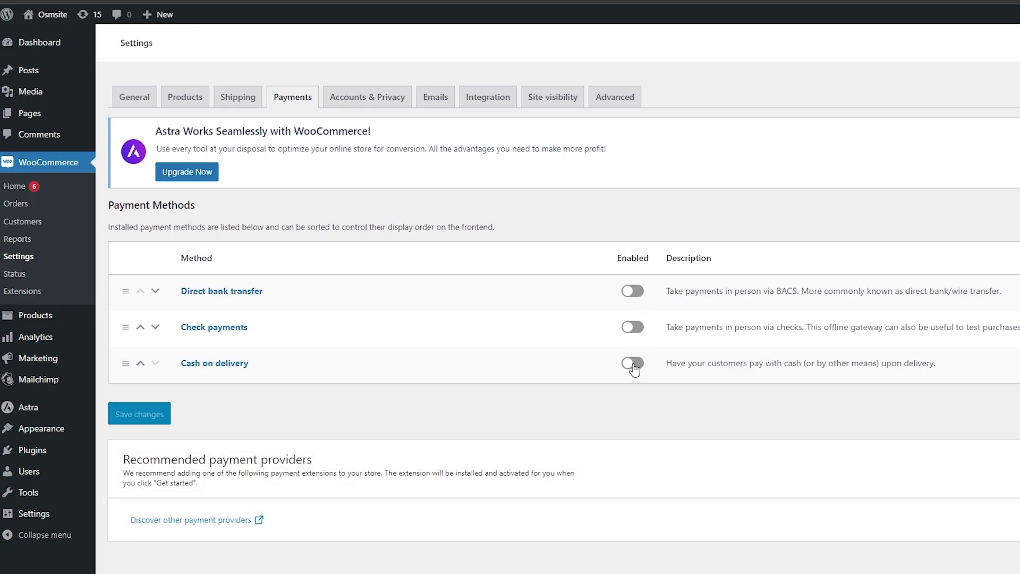
pyautogui.click(633, 363)
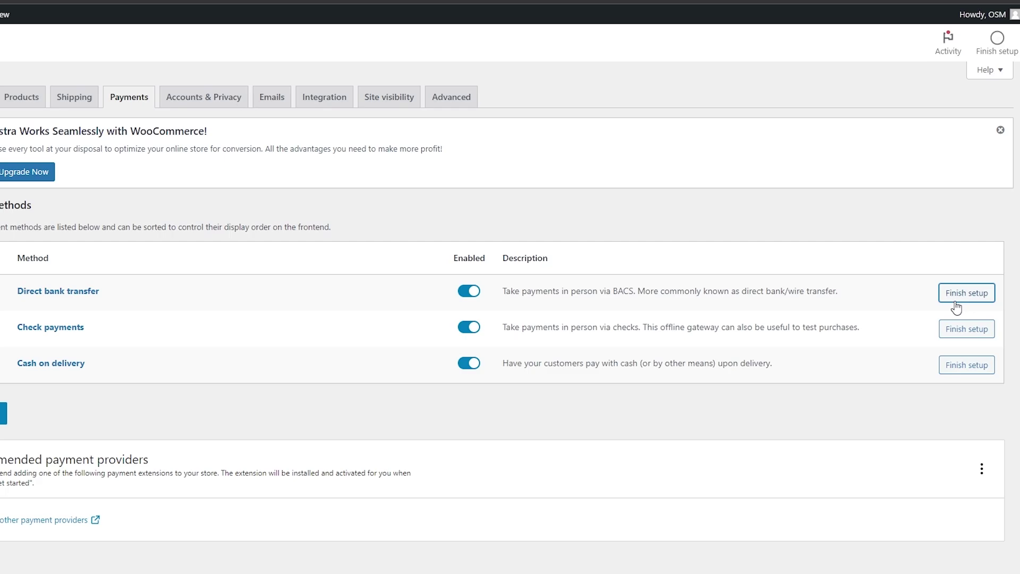
pyautogui.click(956, 307)
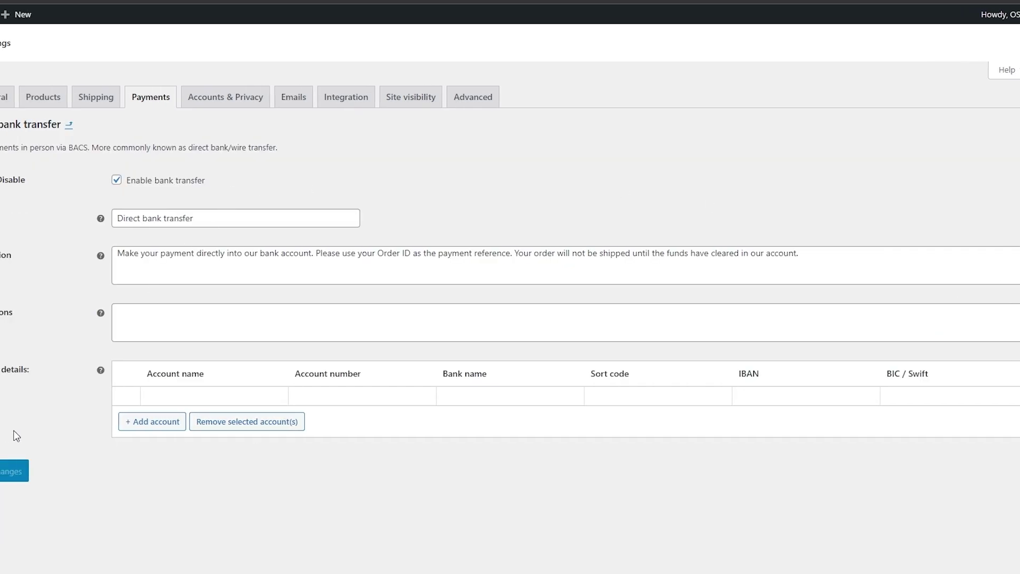
pyautogui.click(42, 134)
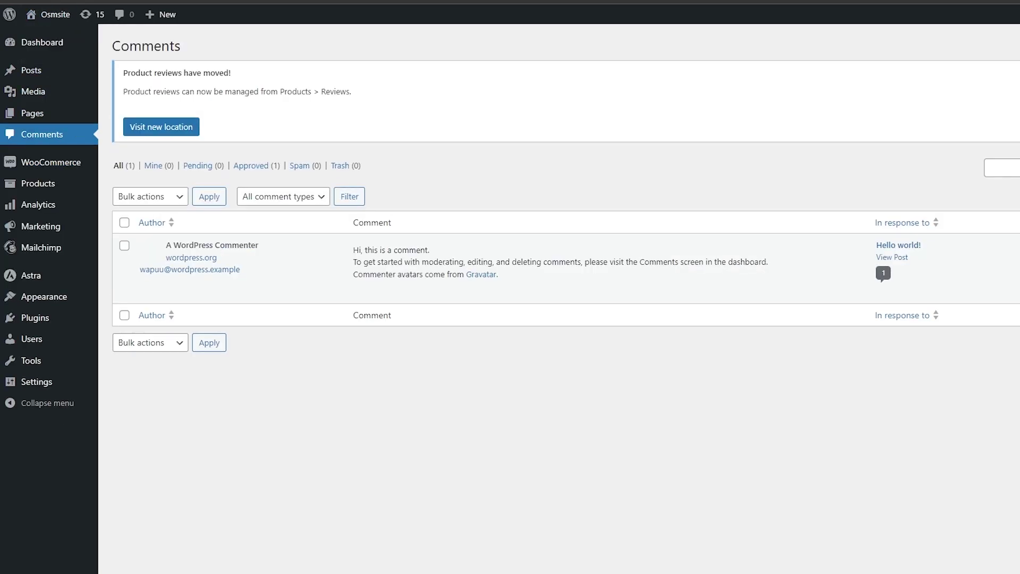
pyautogui.moveTo(417, 262)
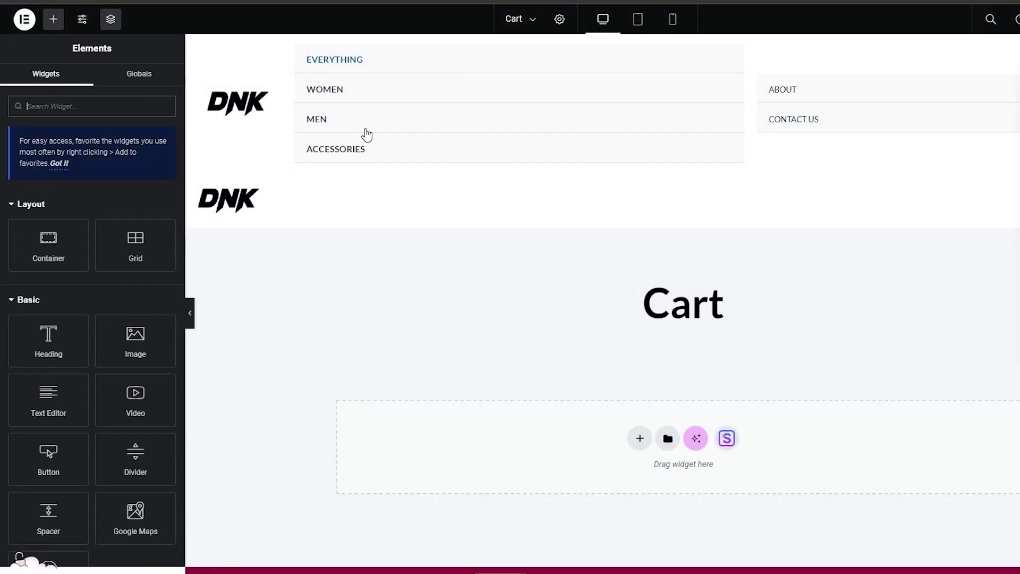
# Place a Button widget below the Cart heading and select its Link field
pyautogui.scroll(-5, 348, 202)
pyautogui.scroll(5, 488, 183)
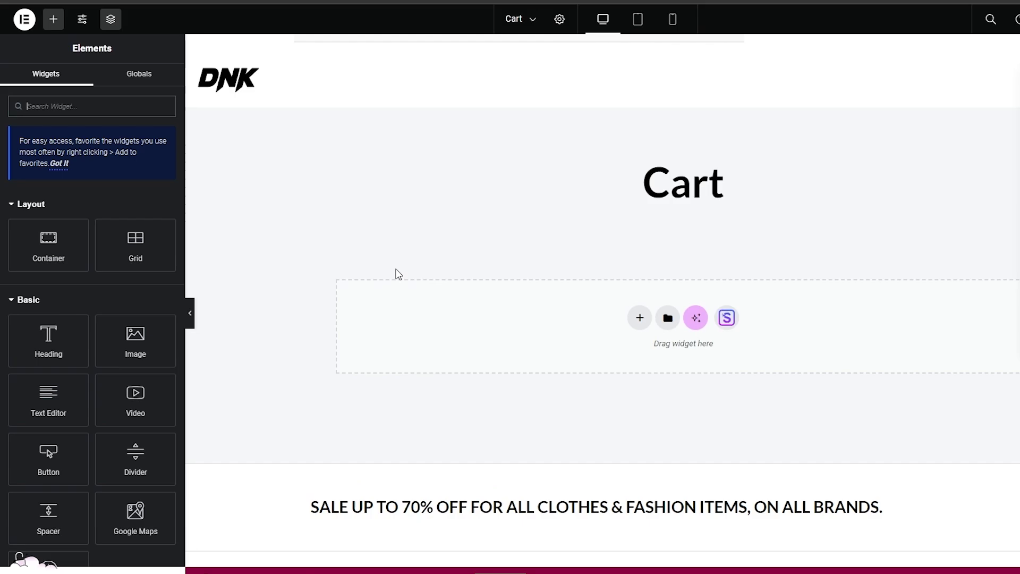
pyautogui.scroll(-6, 47, 314)
pyautogui.scroll(4, 42, 367)
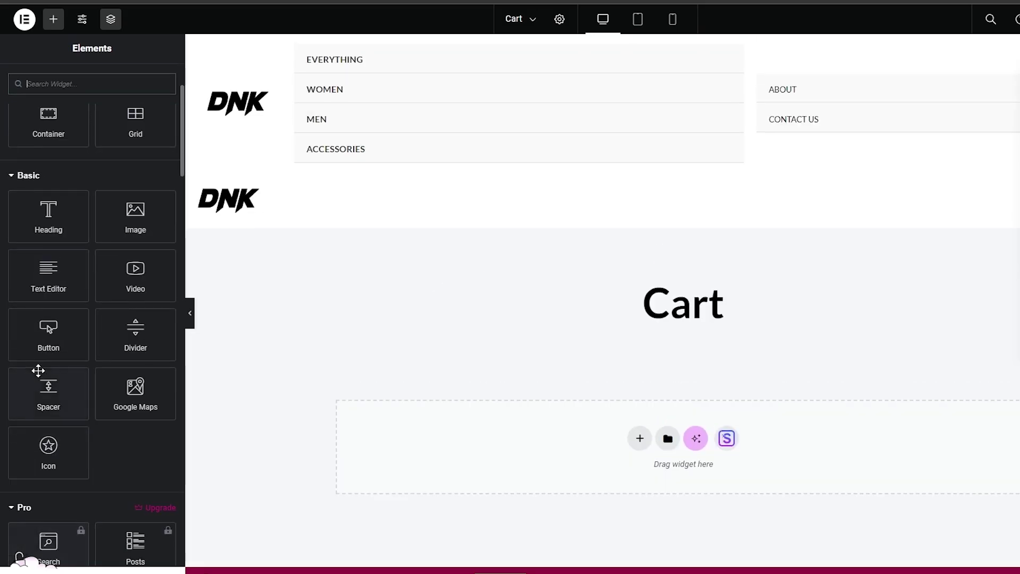
pyautogui.scroll(-5, 40, 375)
pyautogui.scroll(-10, 39, 374)
pyautogui.scroll(15, 40, 374)
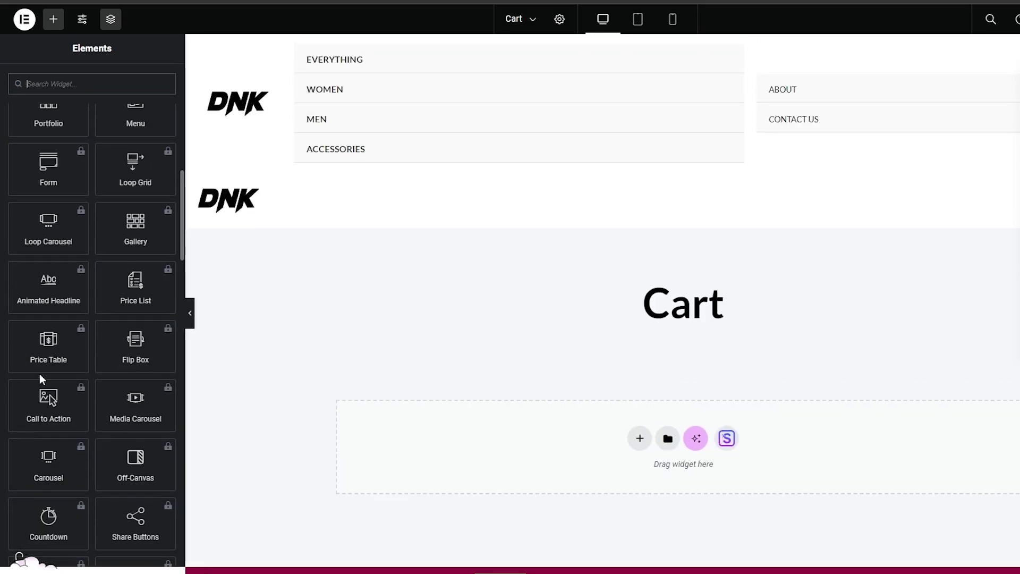
pyautogui.moveTo(39, 374); pyautogui.dragTo(376, 356)
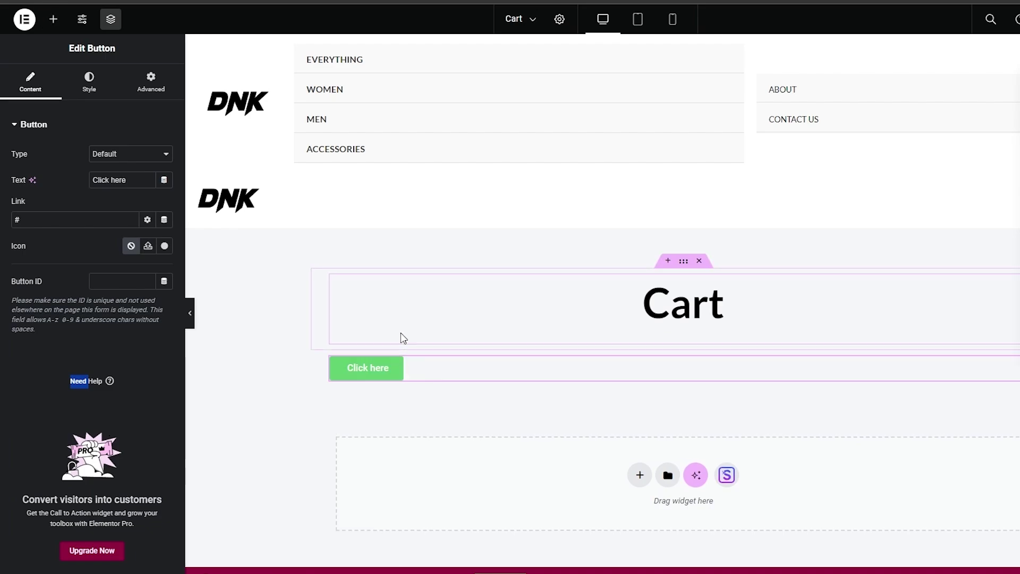
pyautogui.click(357, 378)
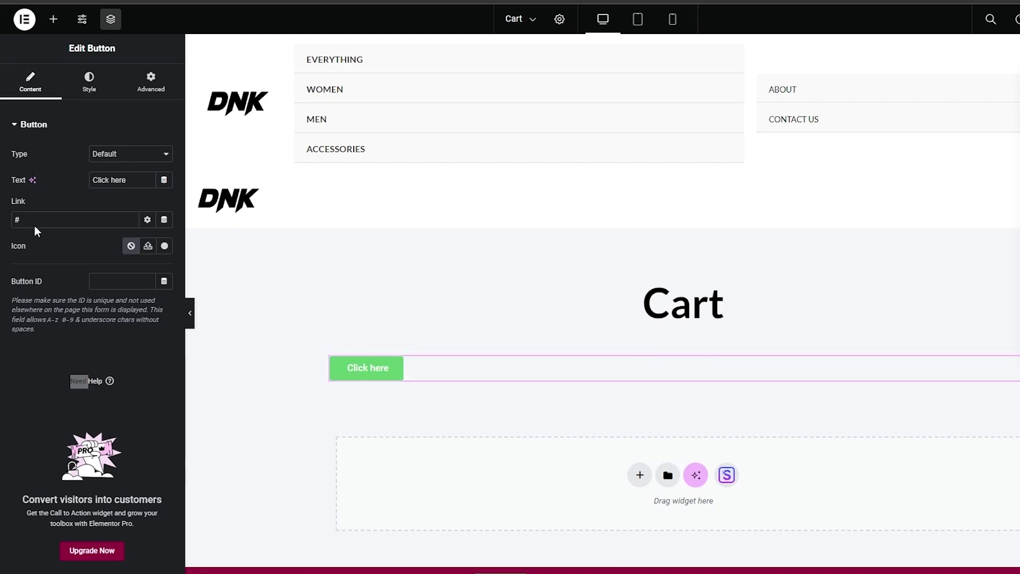
pyautogui.click(59, 217)
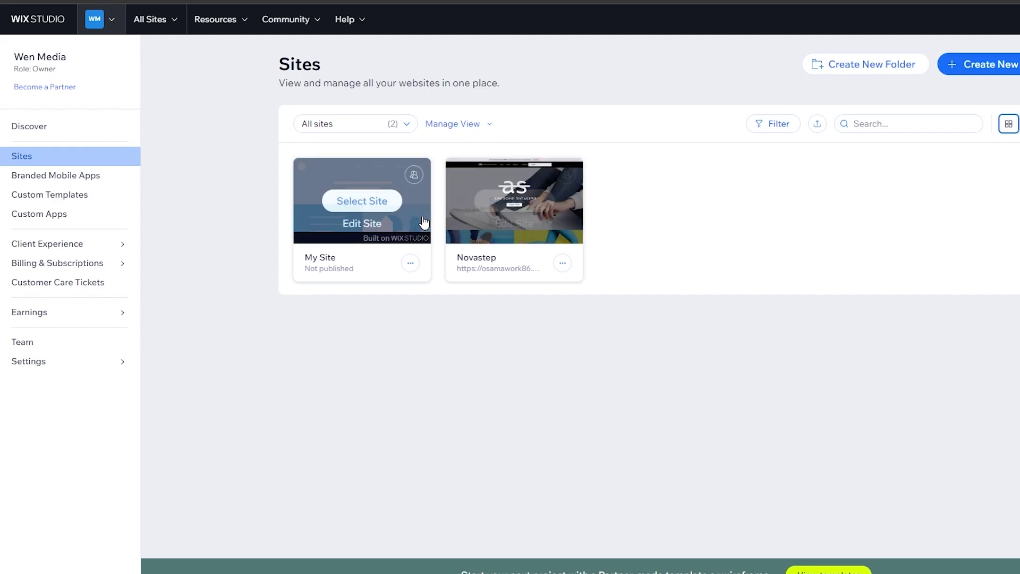
# Open the Novastep dashboard and go to Getting Paid > Connect & Setup
pyautogui.click(502, 205)
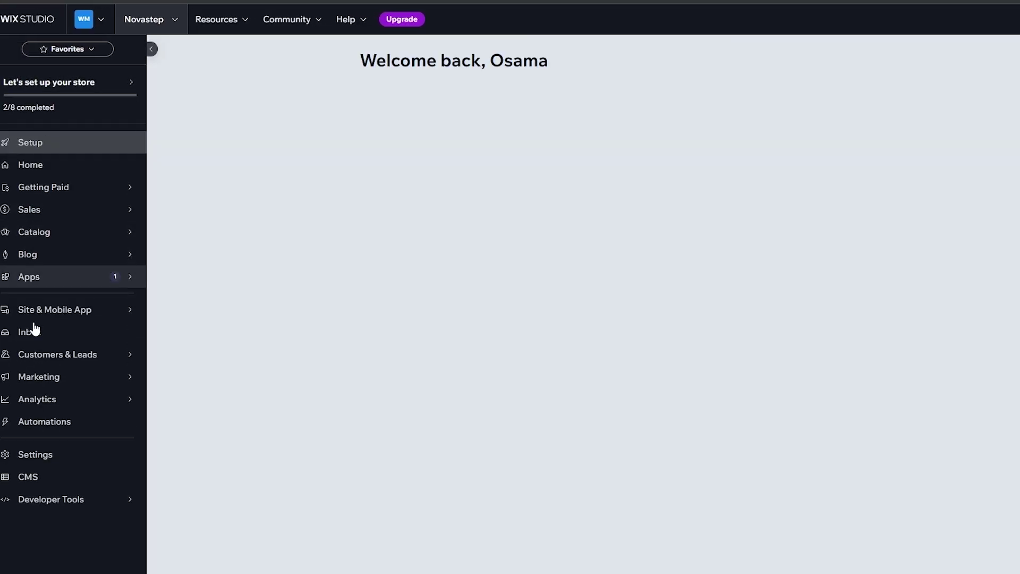
pyautogui.moveTo(35, 502)
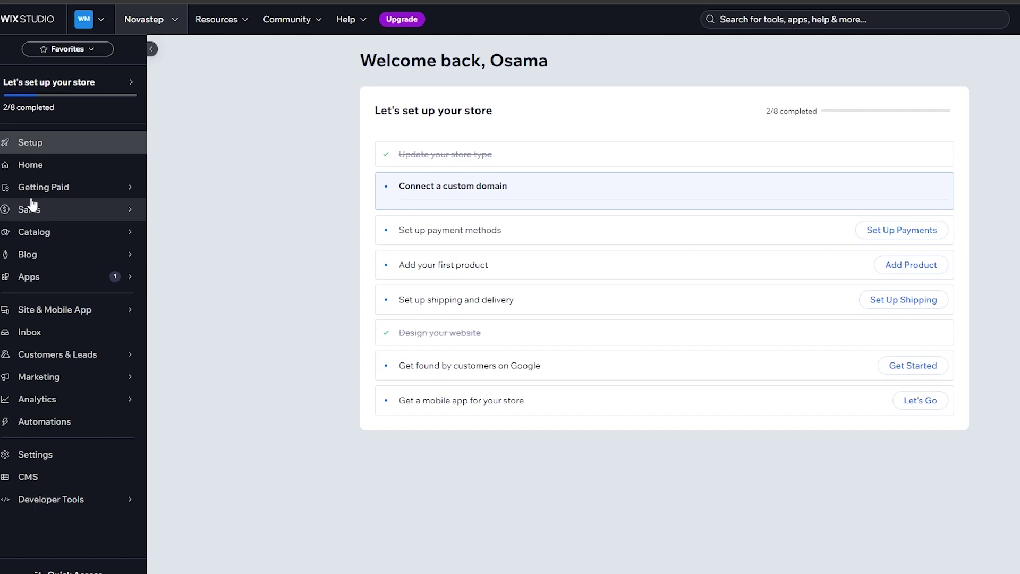
pyautogui.moveTo(31, 196)
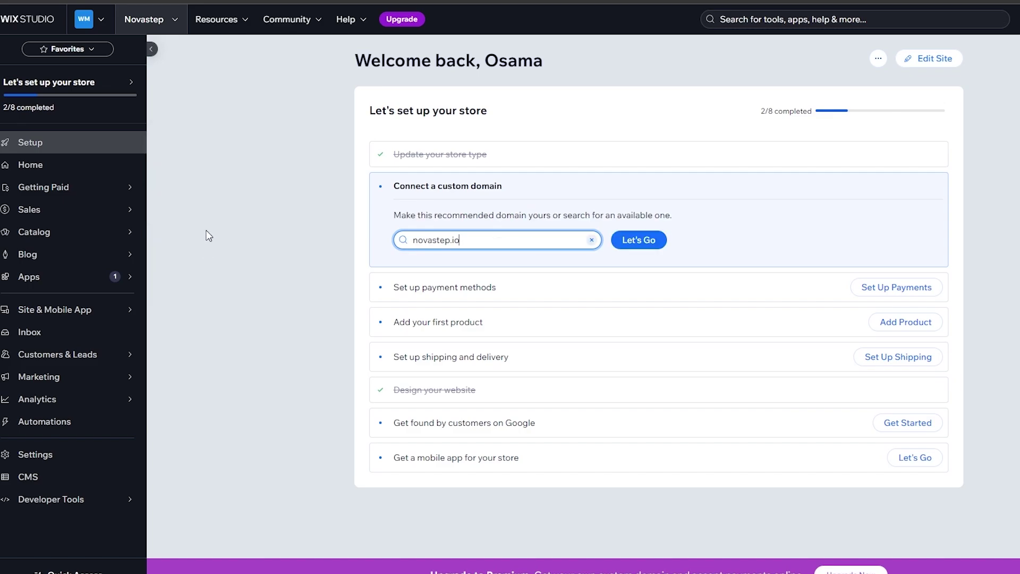
pyautogui.moveTo(106, 187)
pyautogui.click(209, 151)
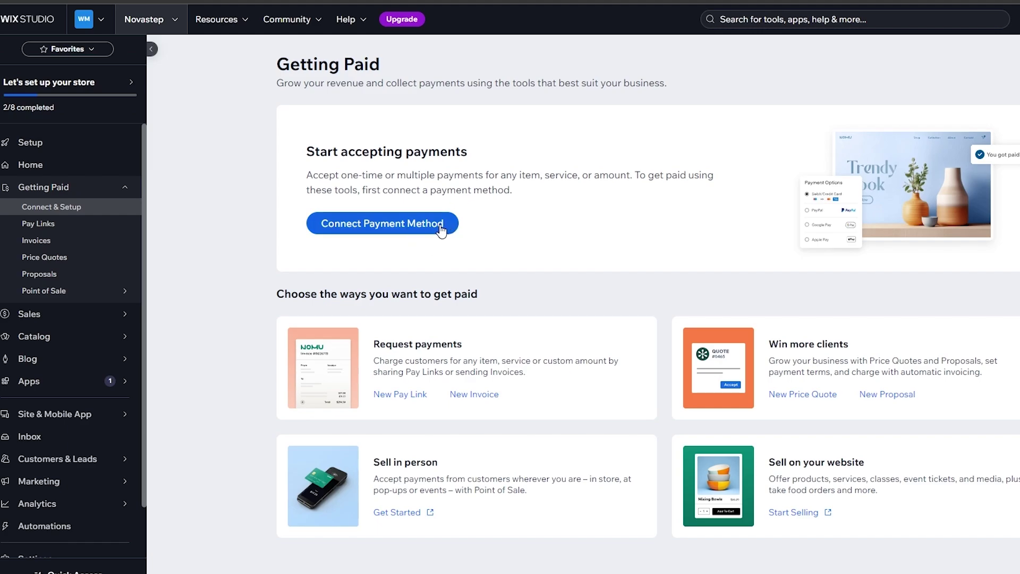
# Review the connectable payment methods, close the list, return to Setup and choose Edit Site
pyautogui.click(440, 227)
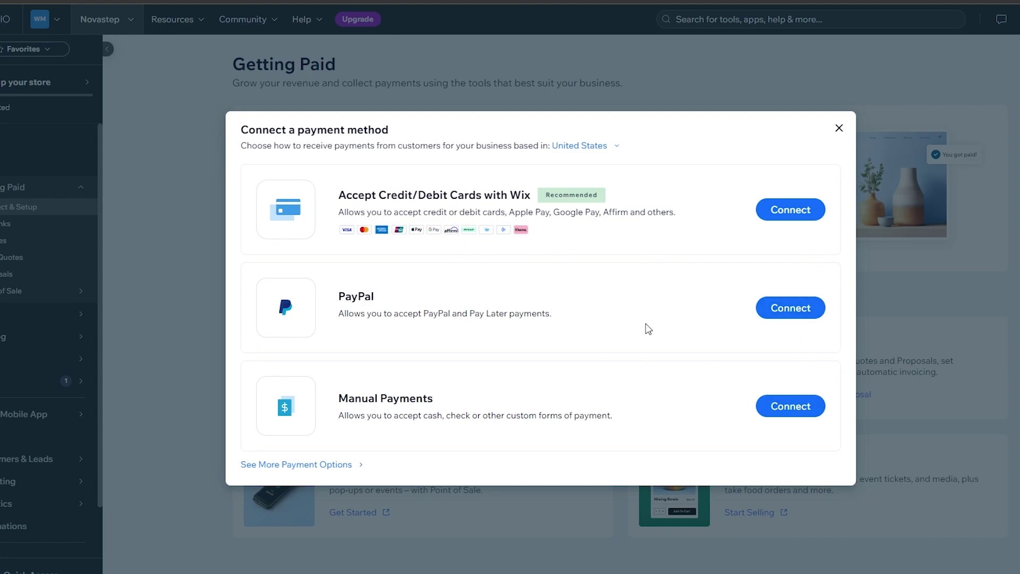
pyautogui.click(840, 130)
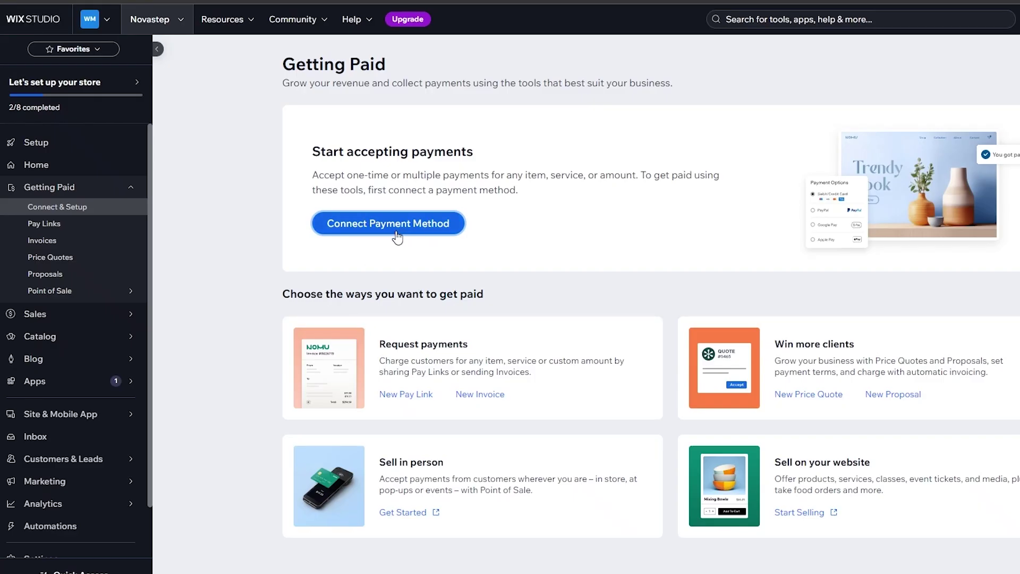
pyautogui.click(80, 152)
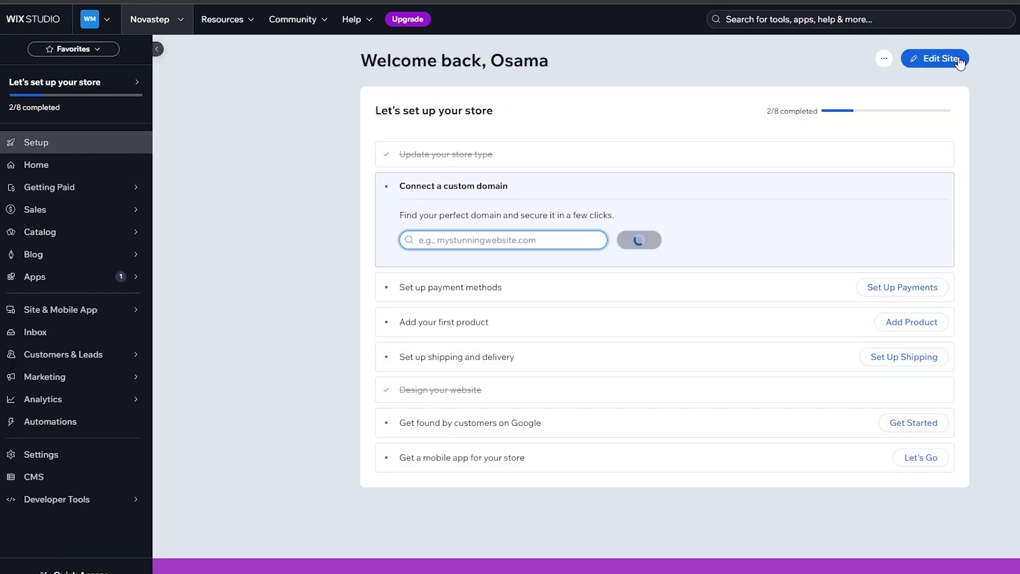
pyautogui.click(954, 60)
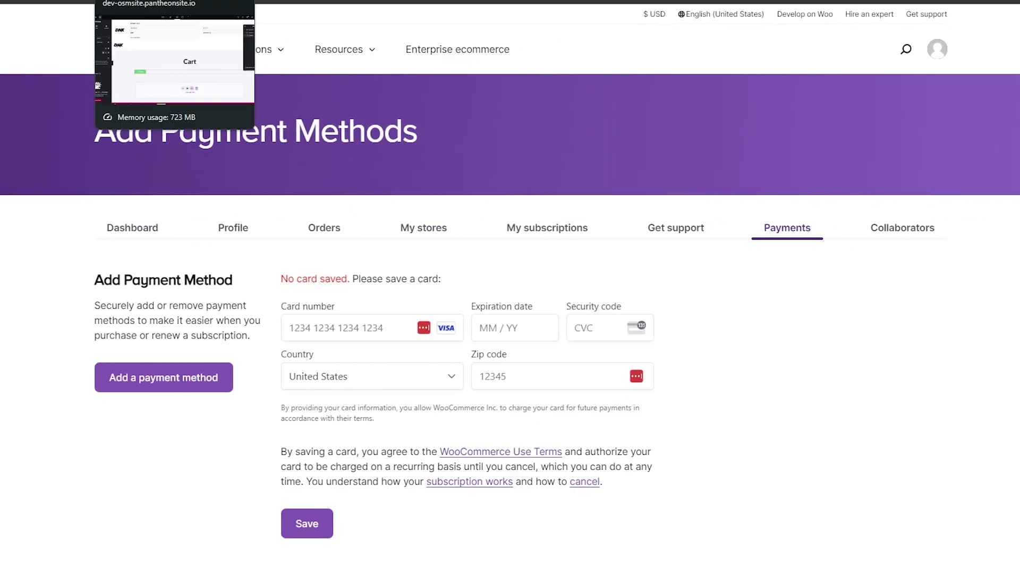
pyautogui.moveTo(149, 280); pyautogui.dragTo(216, 280)
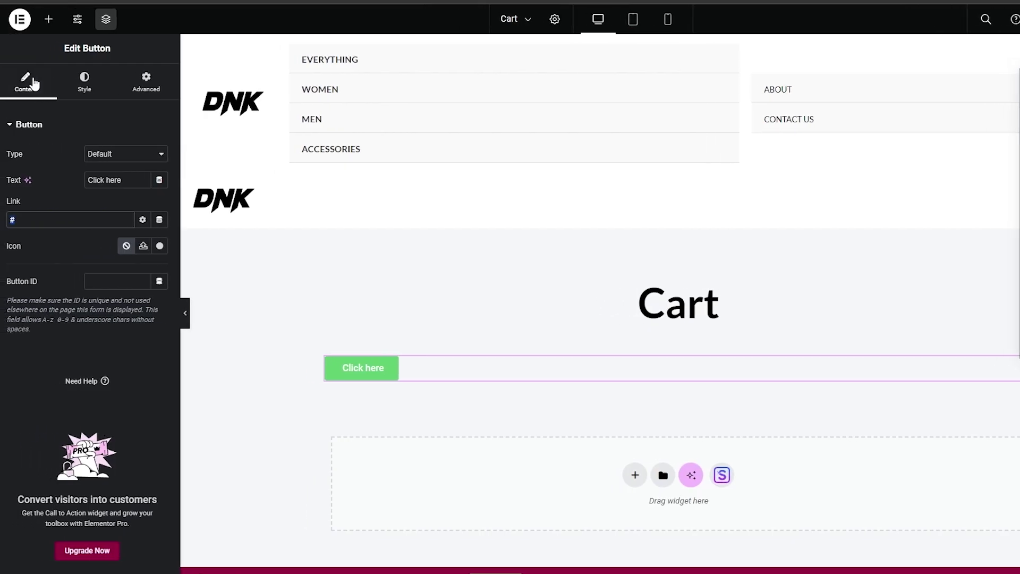
# Reload the Elementor cart editor and choose to stay in the Leave site? warning
pyautogui.hotkey('ctrl', 'r')
pyautogui.click(657, 68)
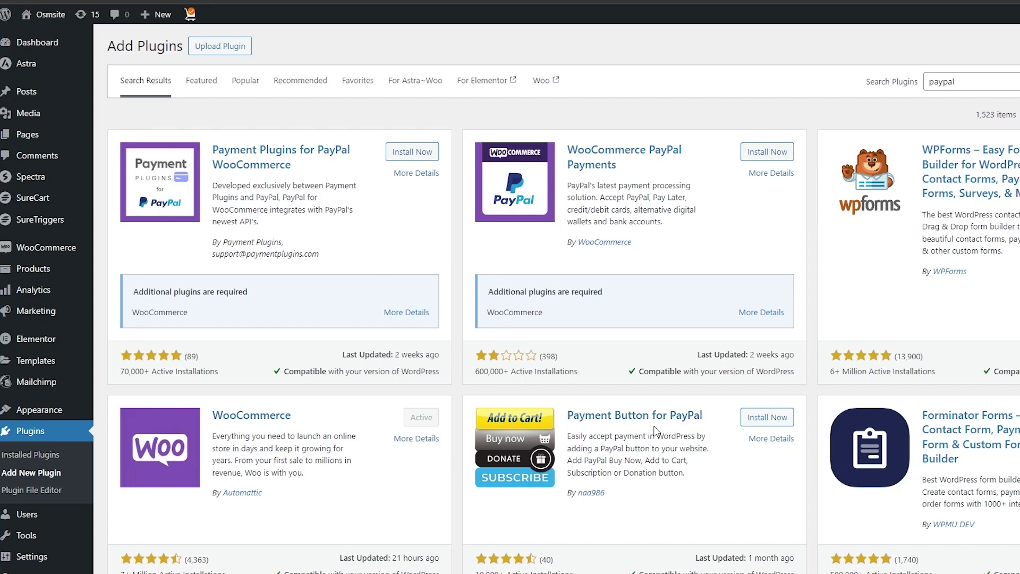
# Open the Payment Button for PayPal plugin details from the paypal search results
pyautogui.click(679, 420)
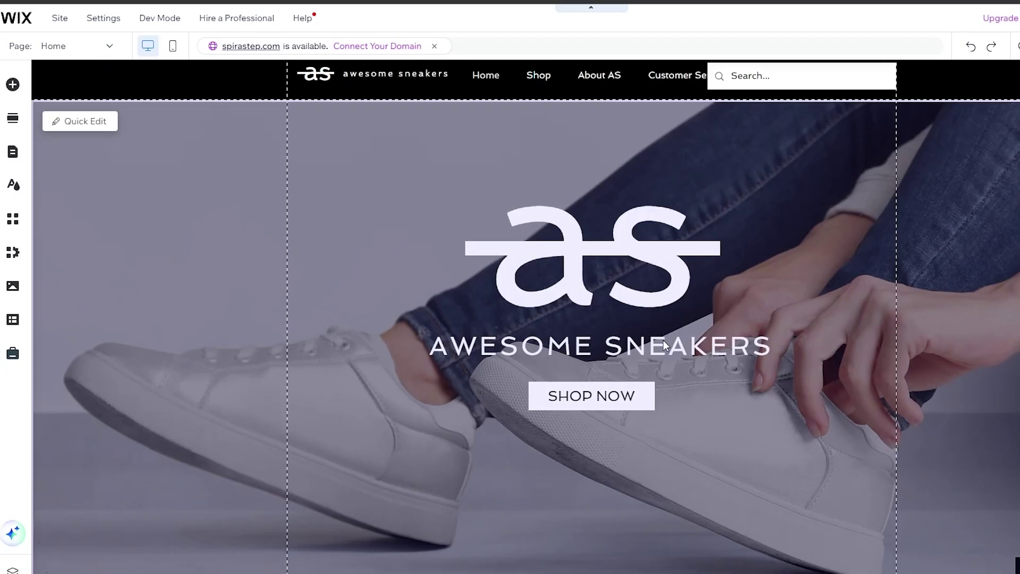
pyautogui.scroll(-10, 477, 336)
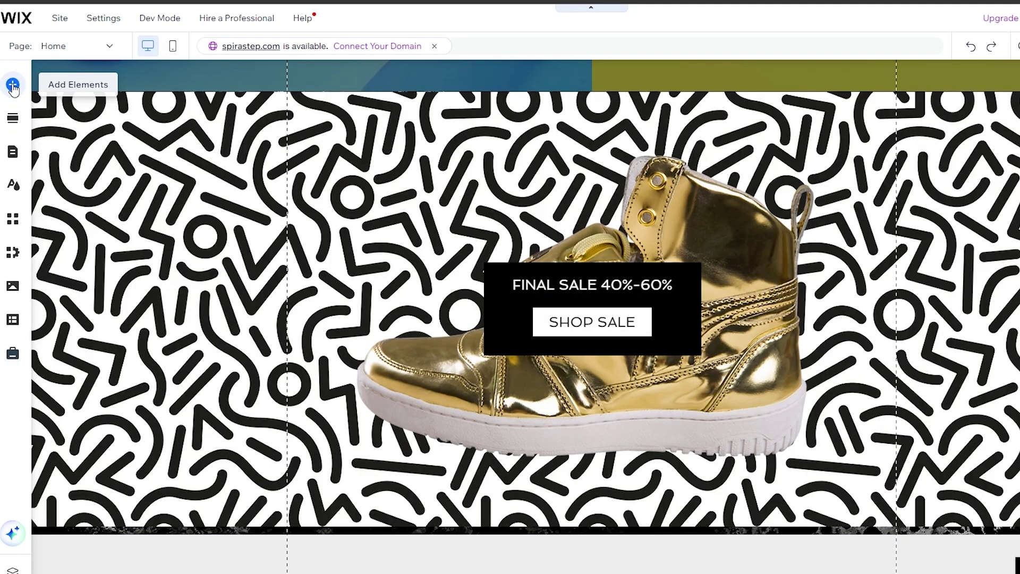
# Search elements for 'paypa' and place the green Pay Now button above the FINAL SALE box
pyautogui.click(13, 86)
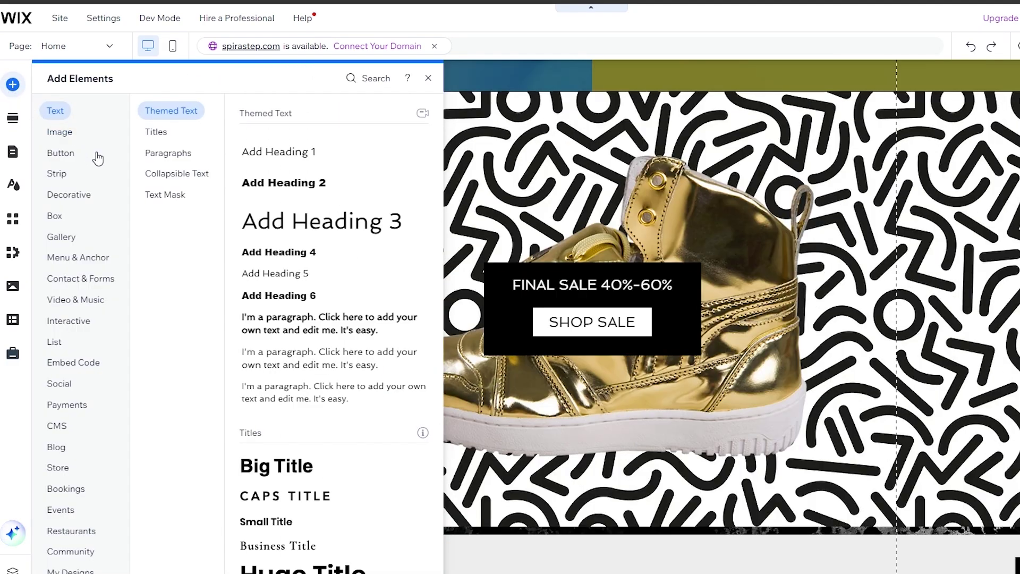
pyautogui.click(79, 257)
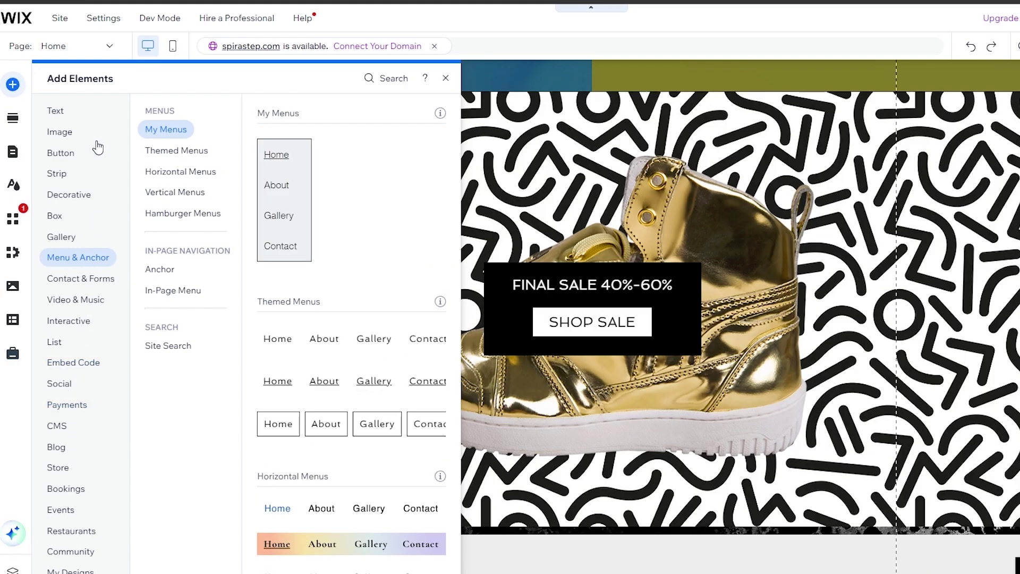
pyautogui.click(367, 80)
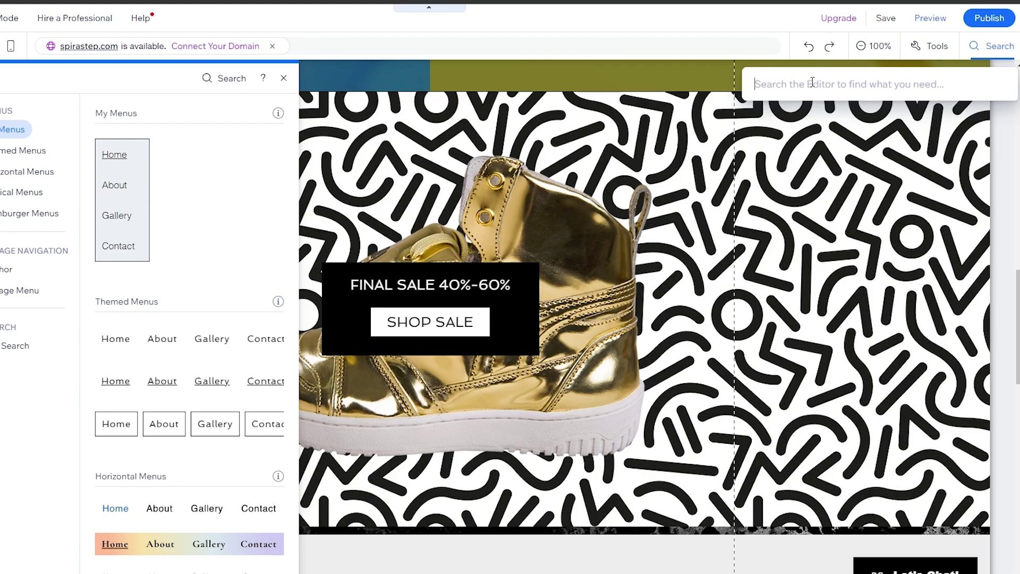
pyautogui.write('paypa')
pyautogui.click(850, 150)
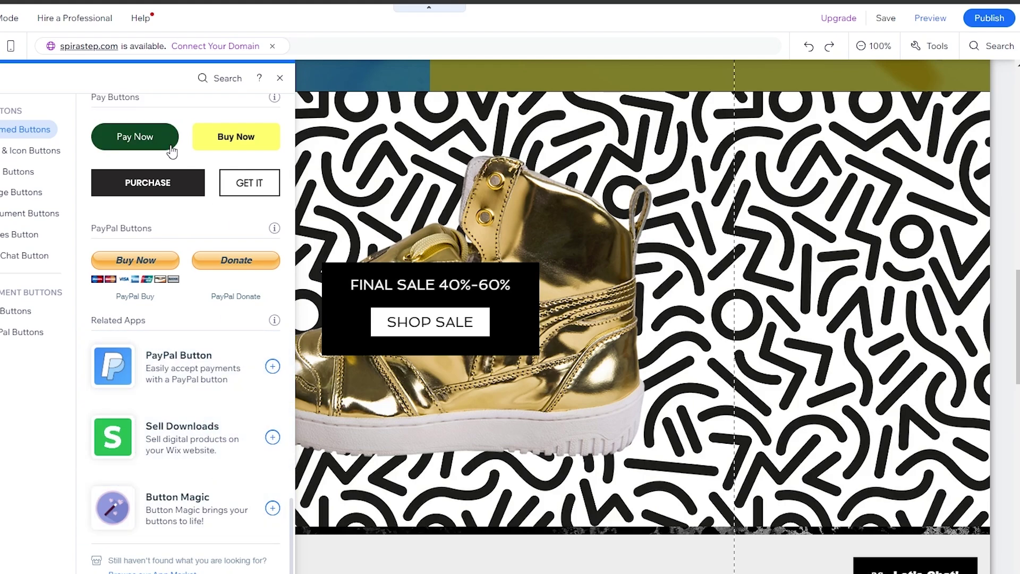
pyautogui.moveTo(171, 151); pyautogui.dragTo(582, 274)
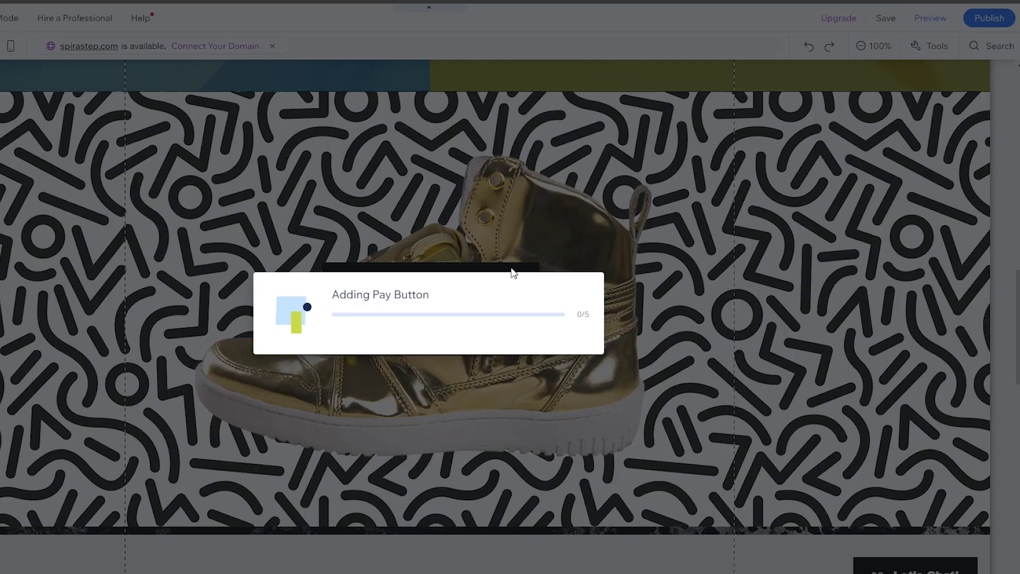